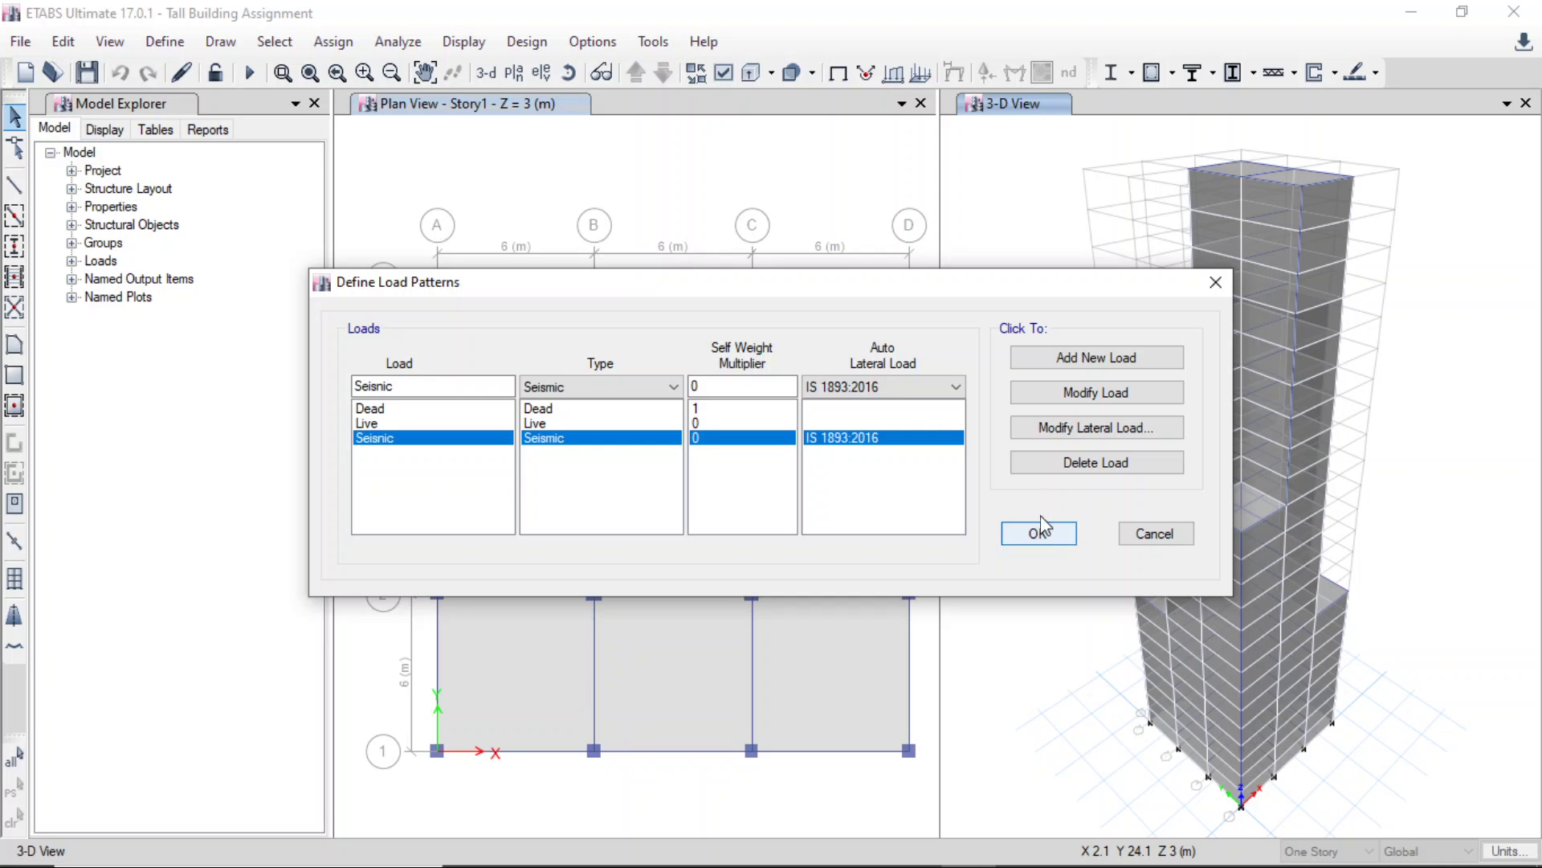
# - Review the IS 1893:2016 lateral load settings of the Seismic load pattern
pyautogui.click(1056, 442)
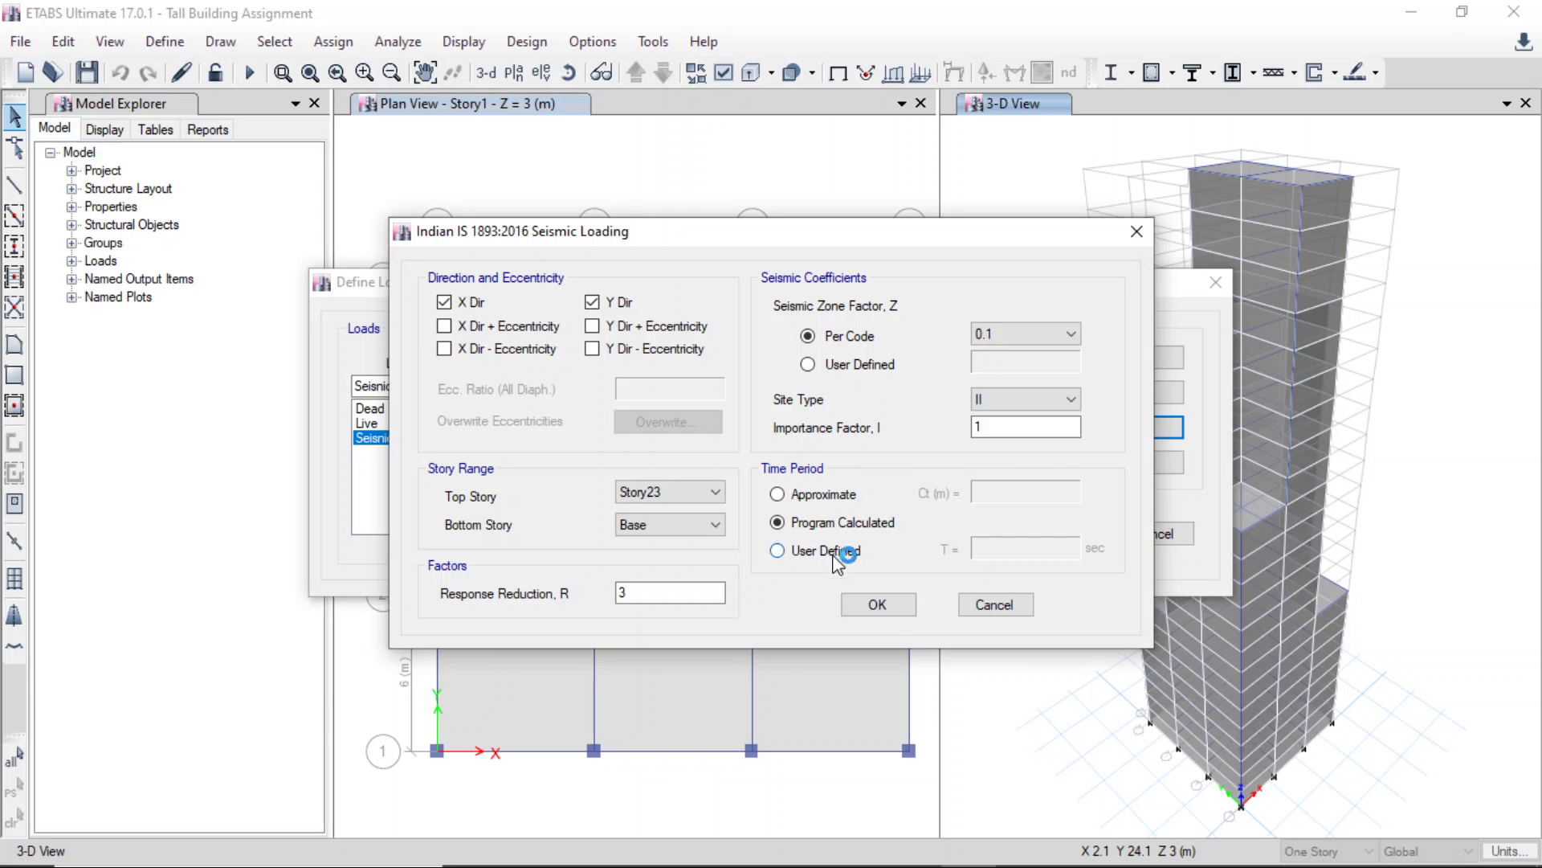
pyautogui.click(877, 604)
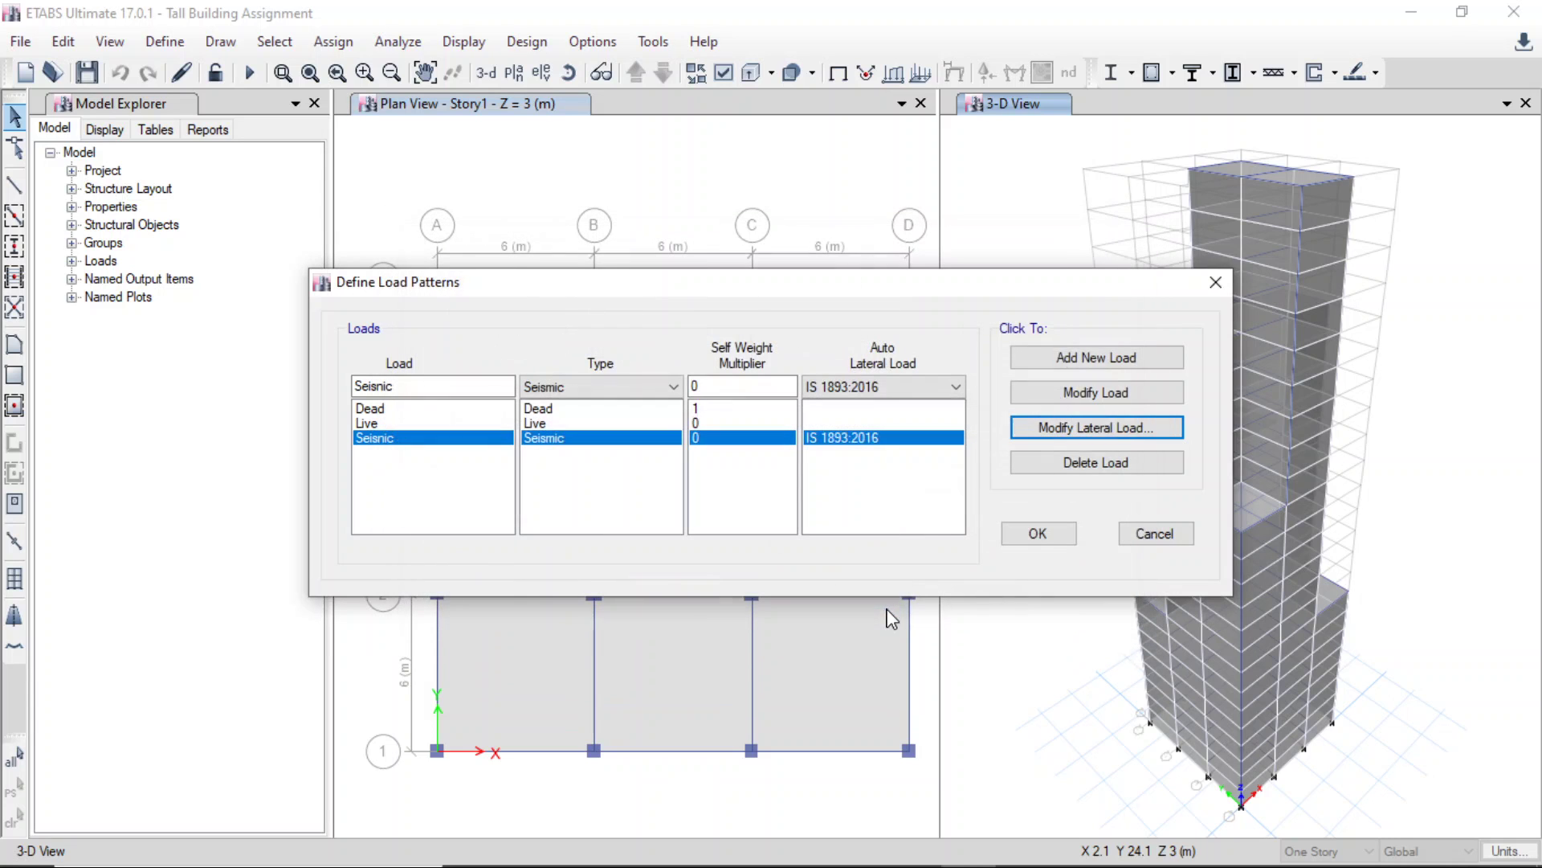
pyautogui.click(1029, 534)
# - Add a new IS 1893:2016 response spectrum function and name it "Response Sprectrum"
pyautogui.click(164, 41)
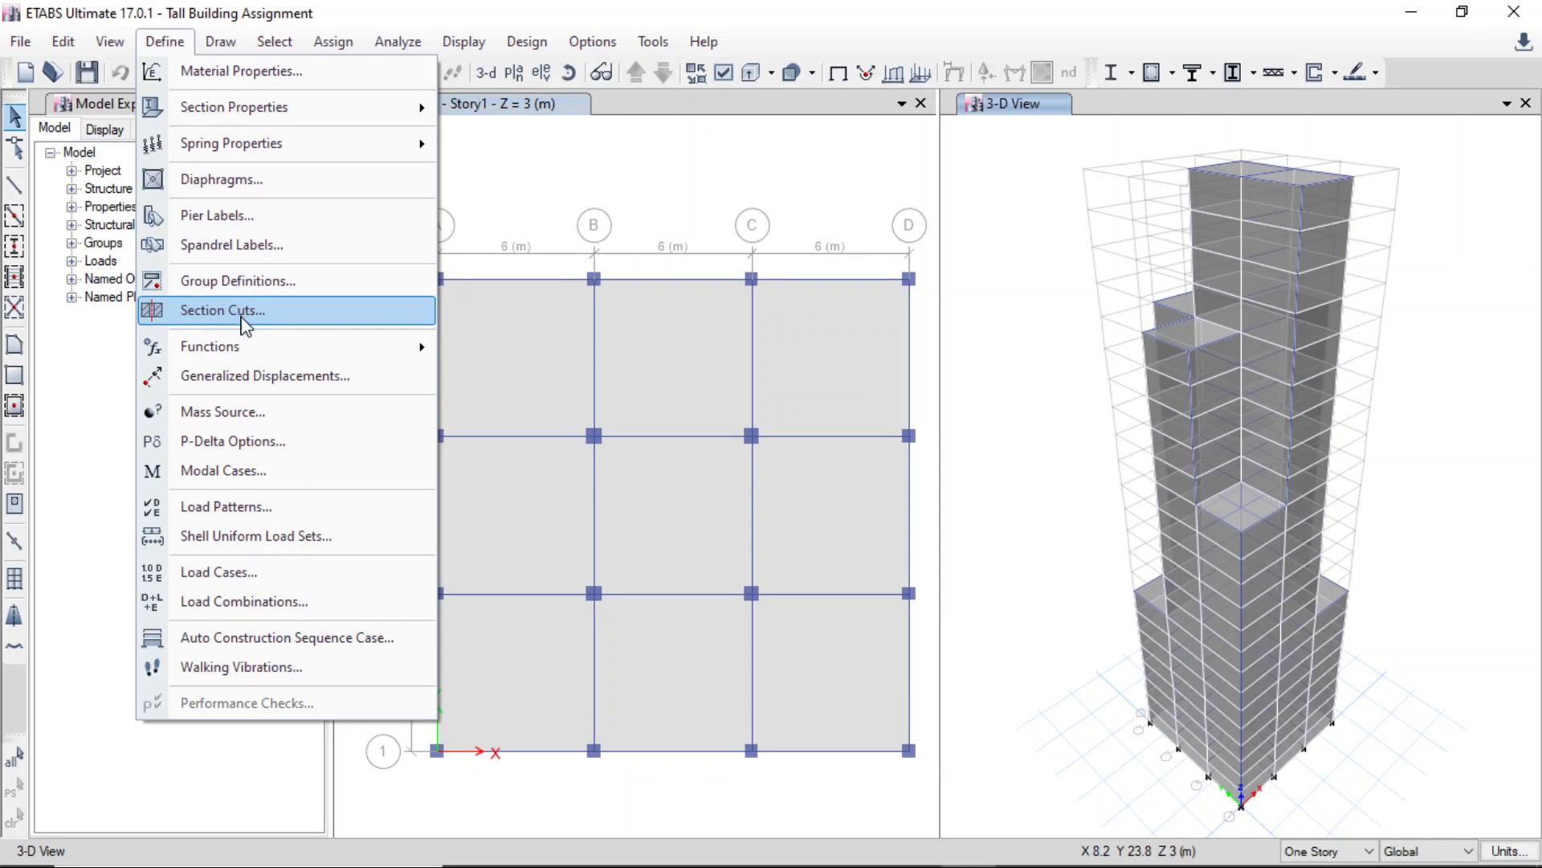
pyautogui.moveTo(250, 354)
pyautogui.click(572, 352)
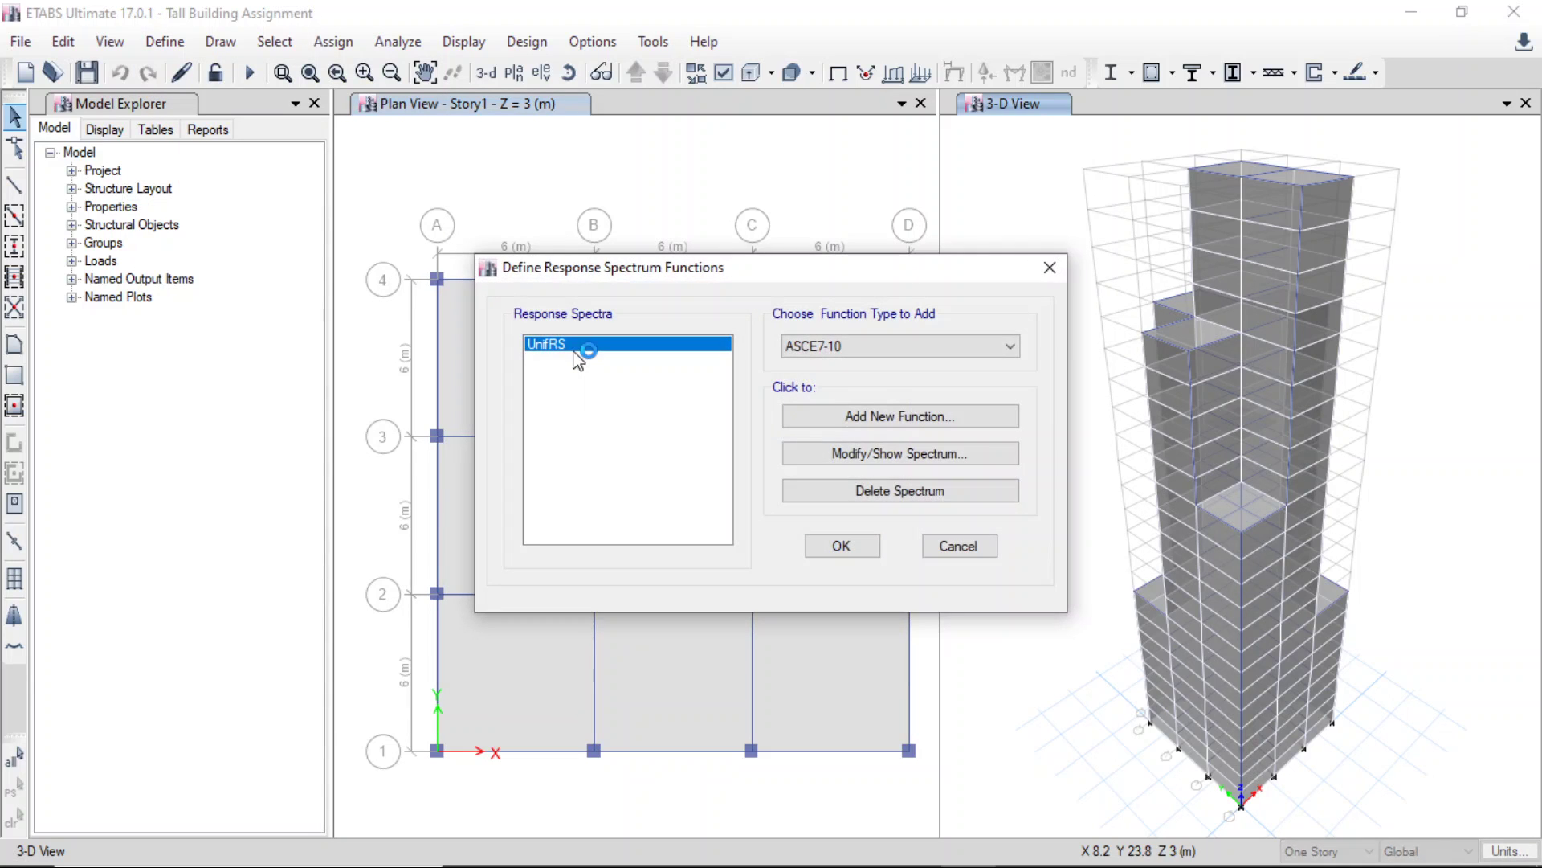
pyautogui.click(925, 347)
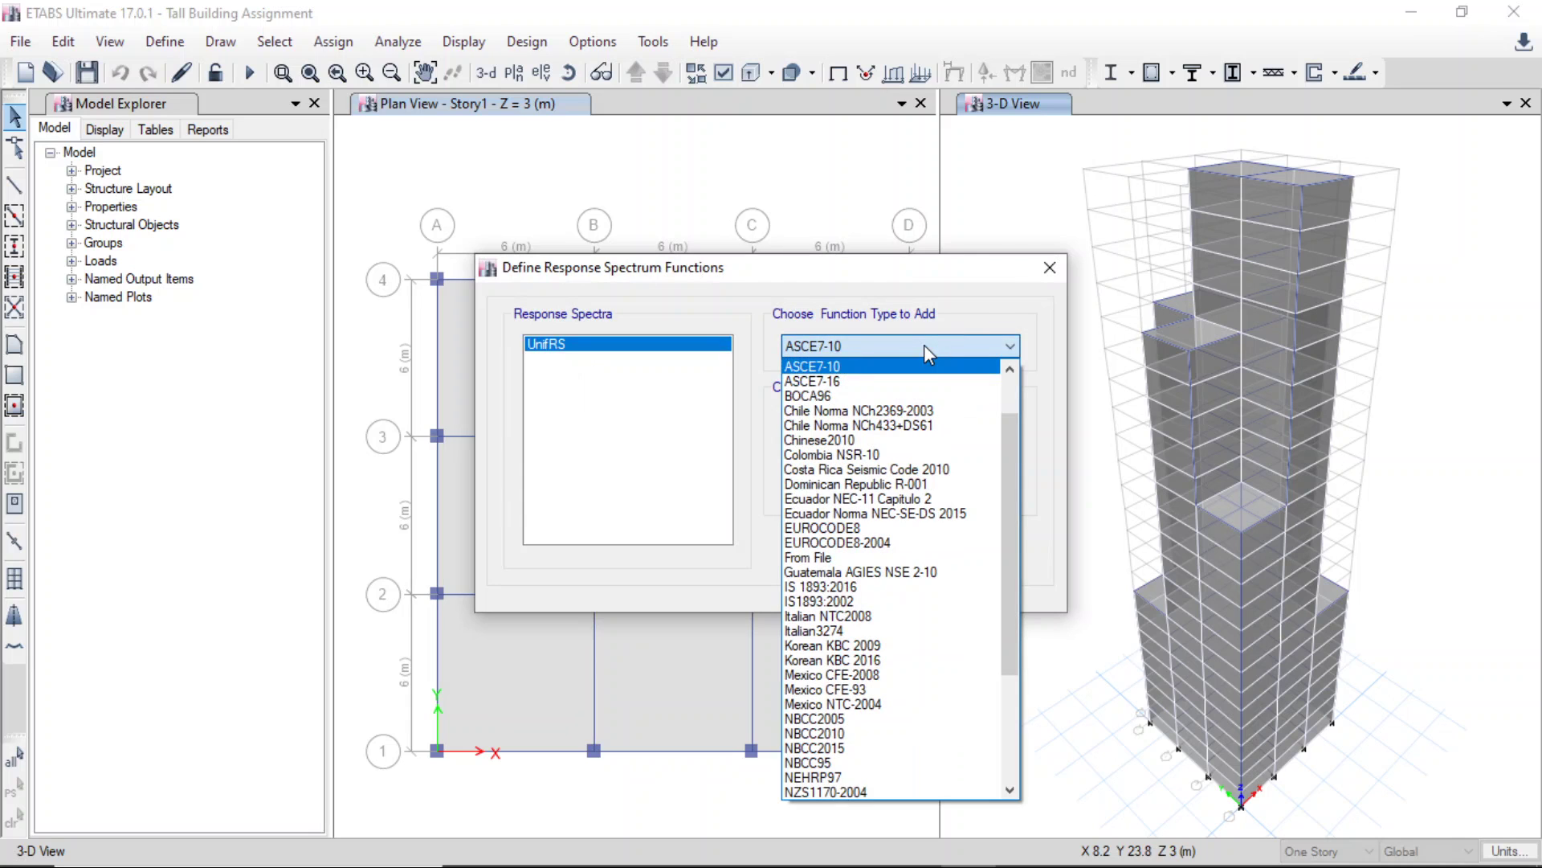
pyautogui.click(903, 585)
pyautogui.click(891, 417)
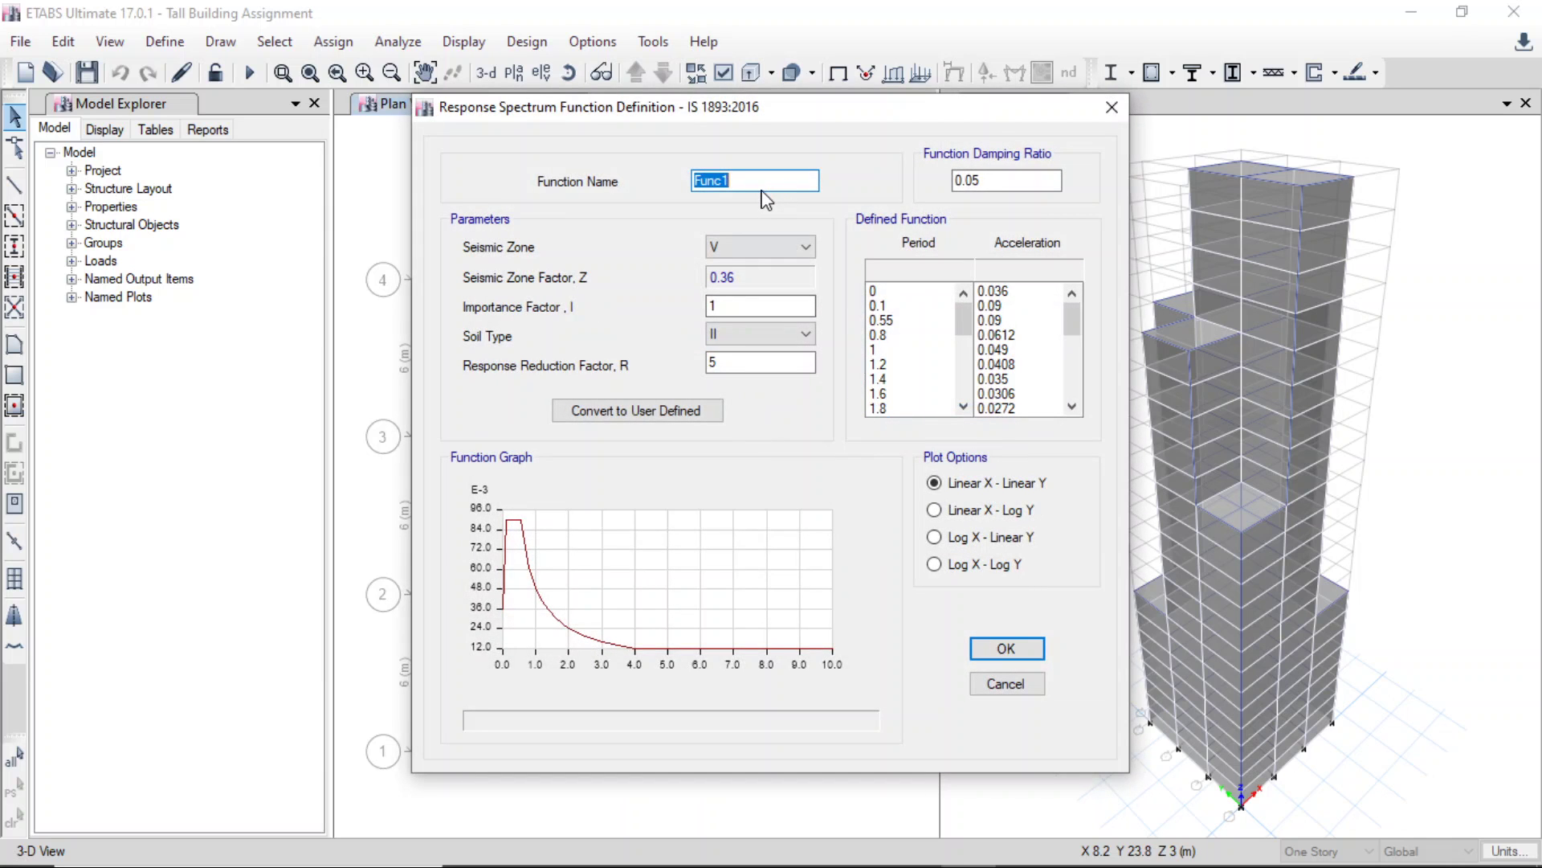
pyautogui.write('Response Sprectrum')
# - Set the spectrum function's seismic zone to II and its response reduction factor R to 3, and accept the definition
pyautogui.click(797, 247)
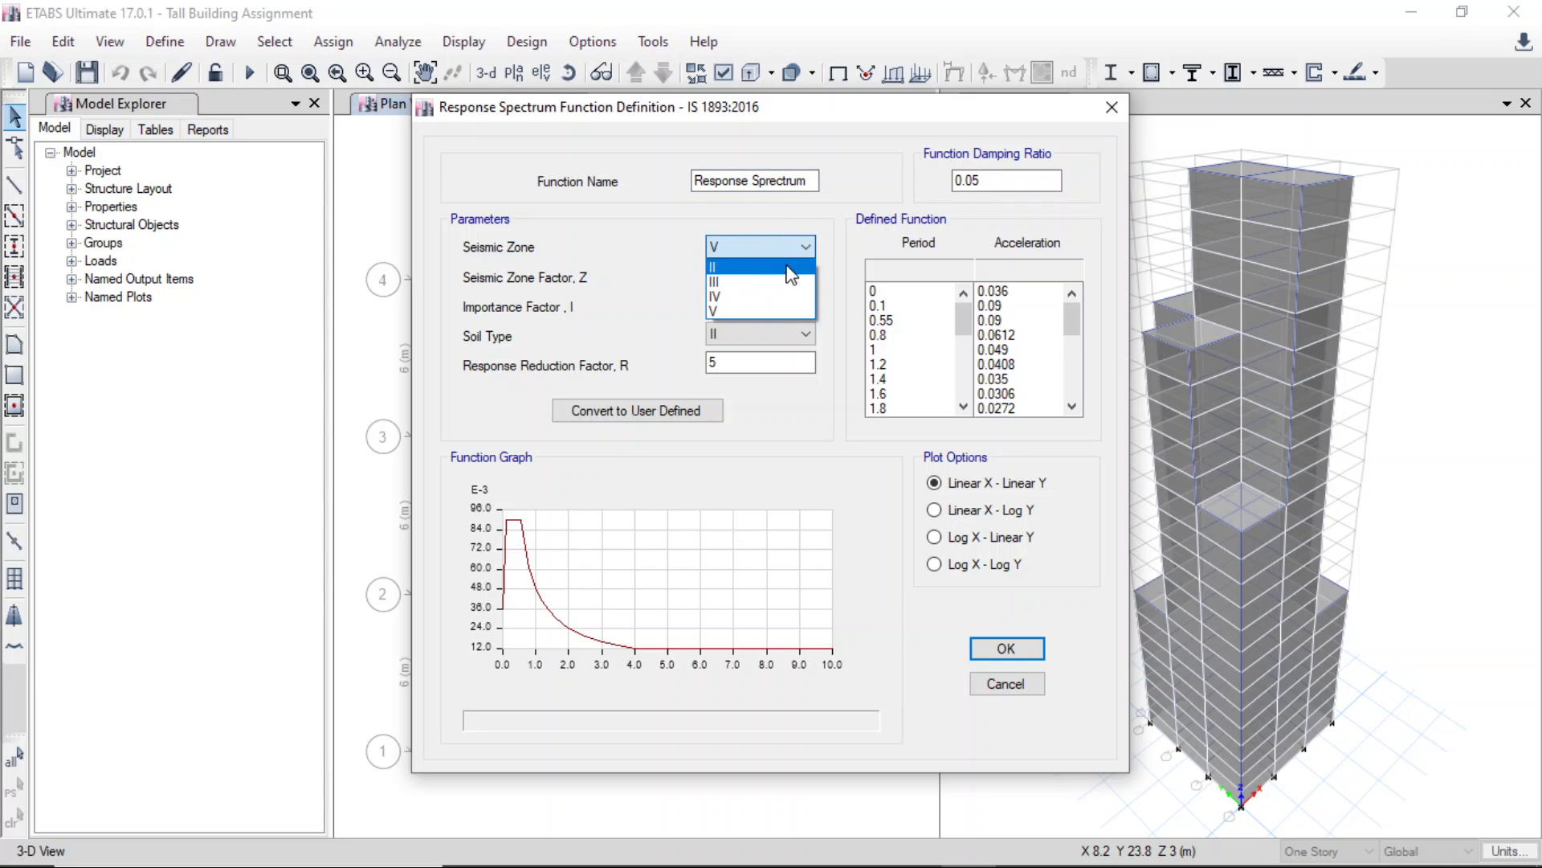
pyautogui.click(786, 266)
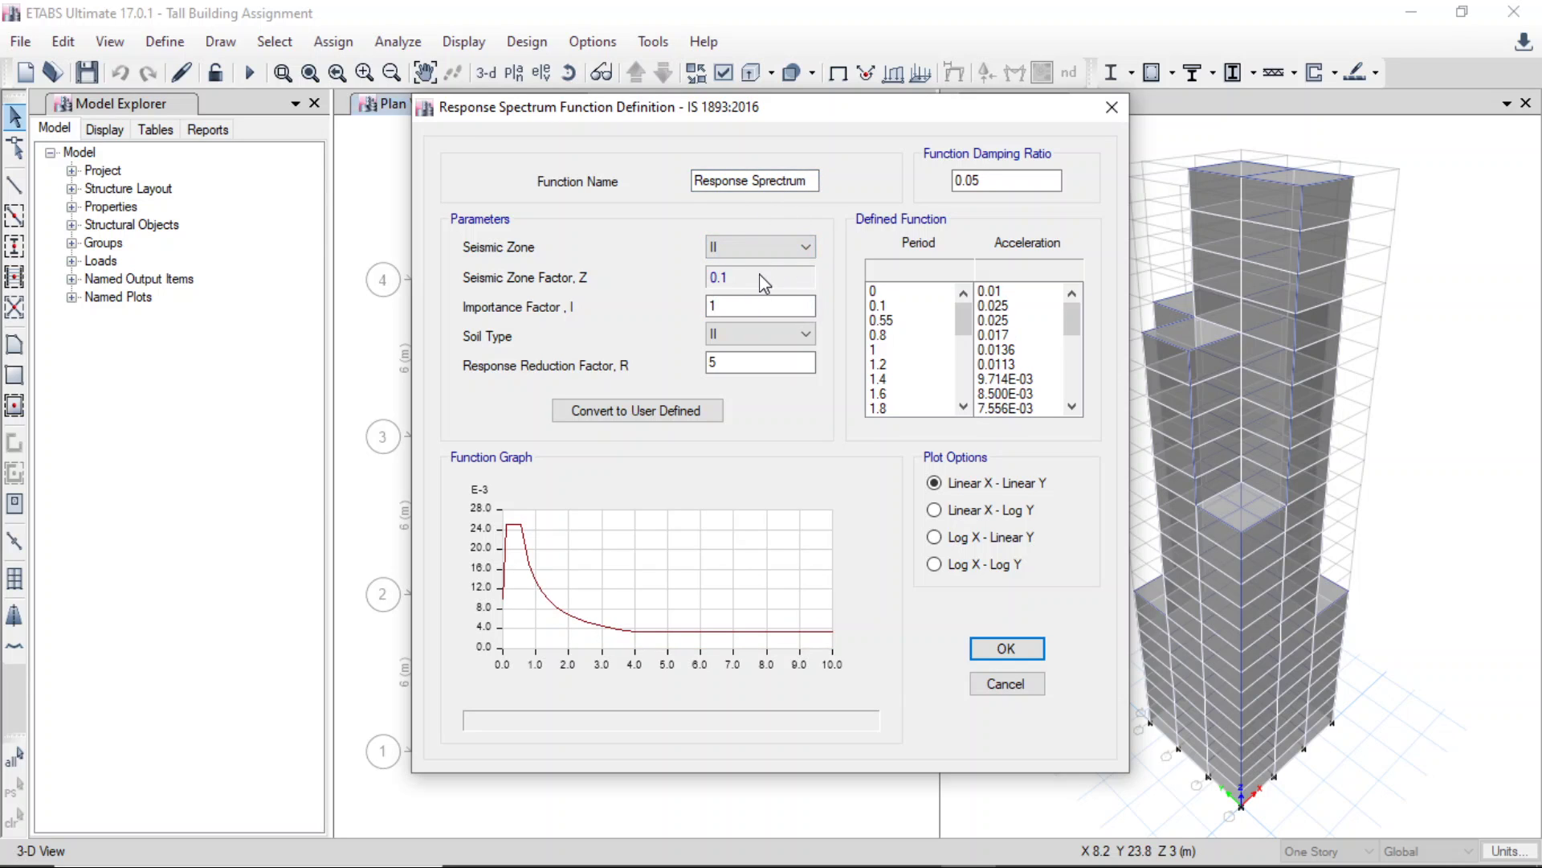
pyautogui.click(739, 364)
pyautogui.moveTo(739, 363); pyautogui.dragTo(707, 384)
pyautogui.write('3')
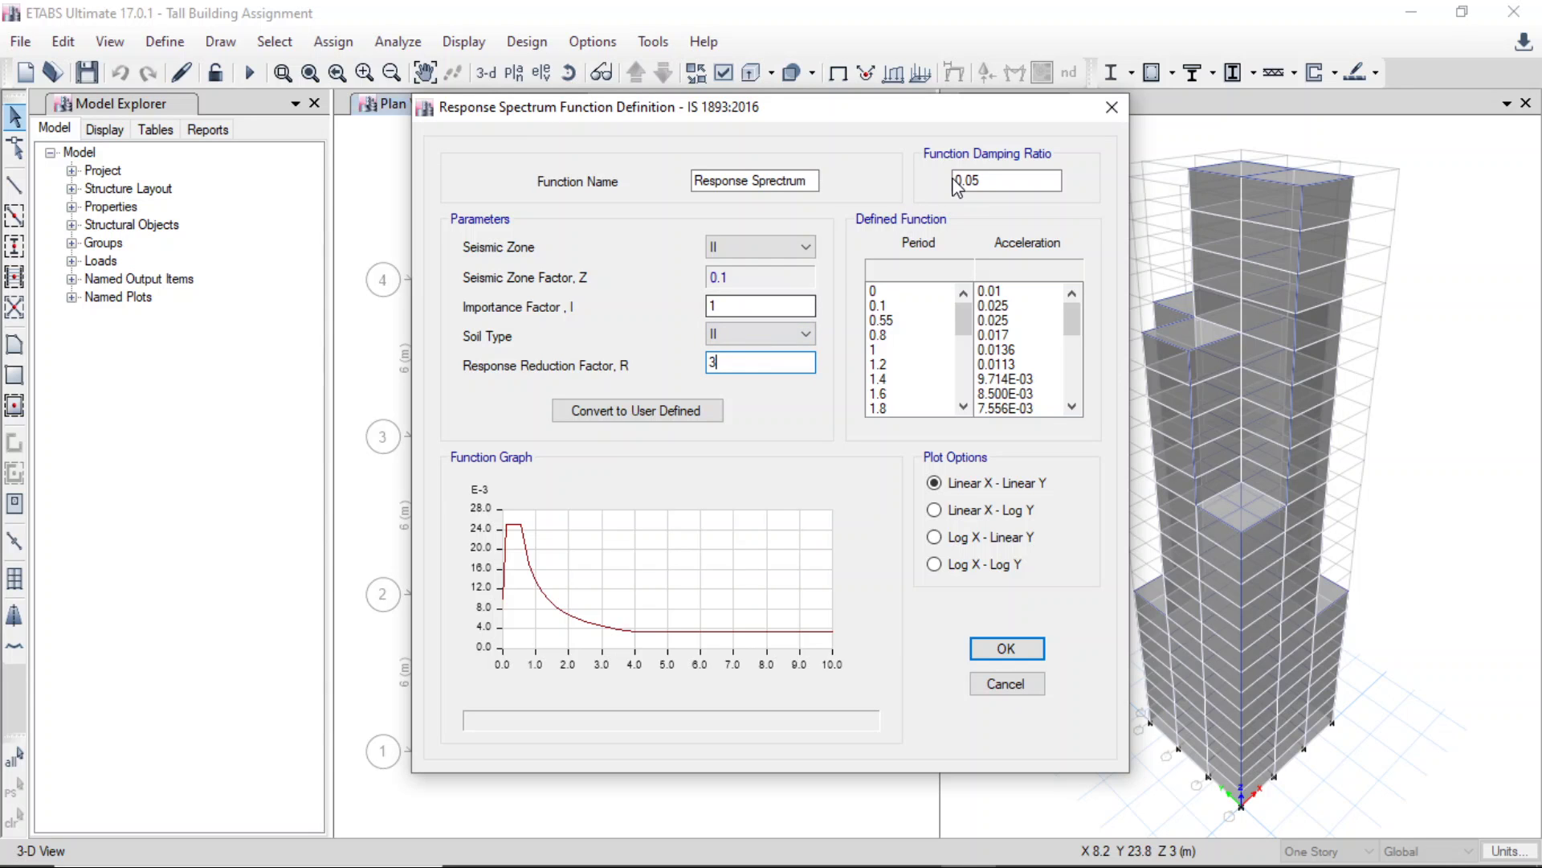
pyautogui.click(1006, 648)
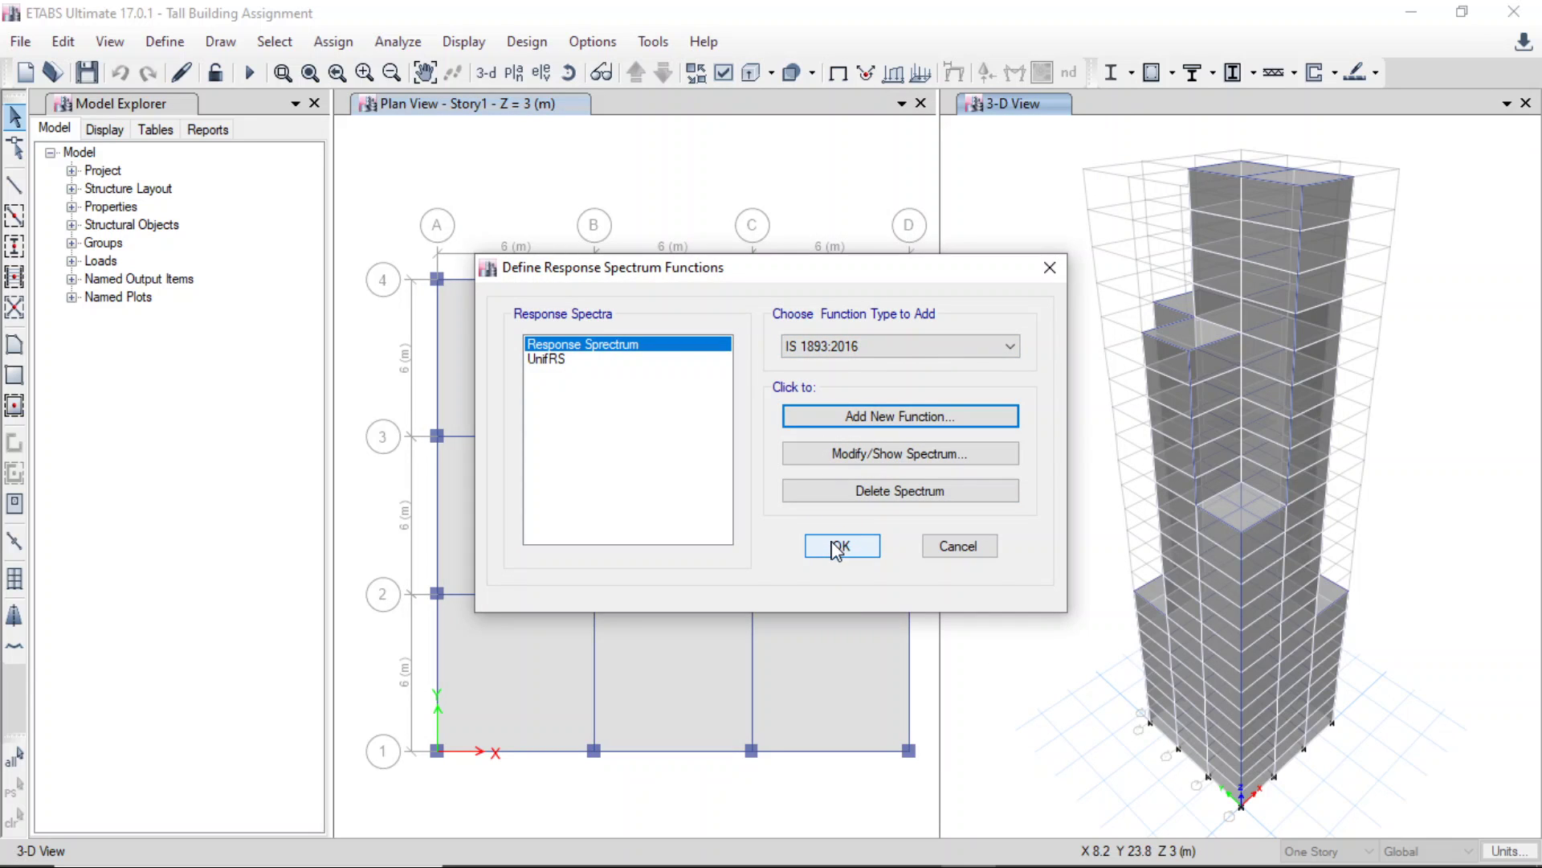
pyautogui.click(837, 548)
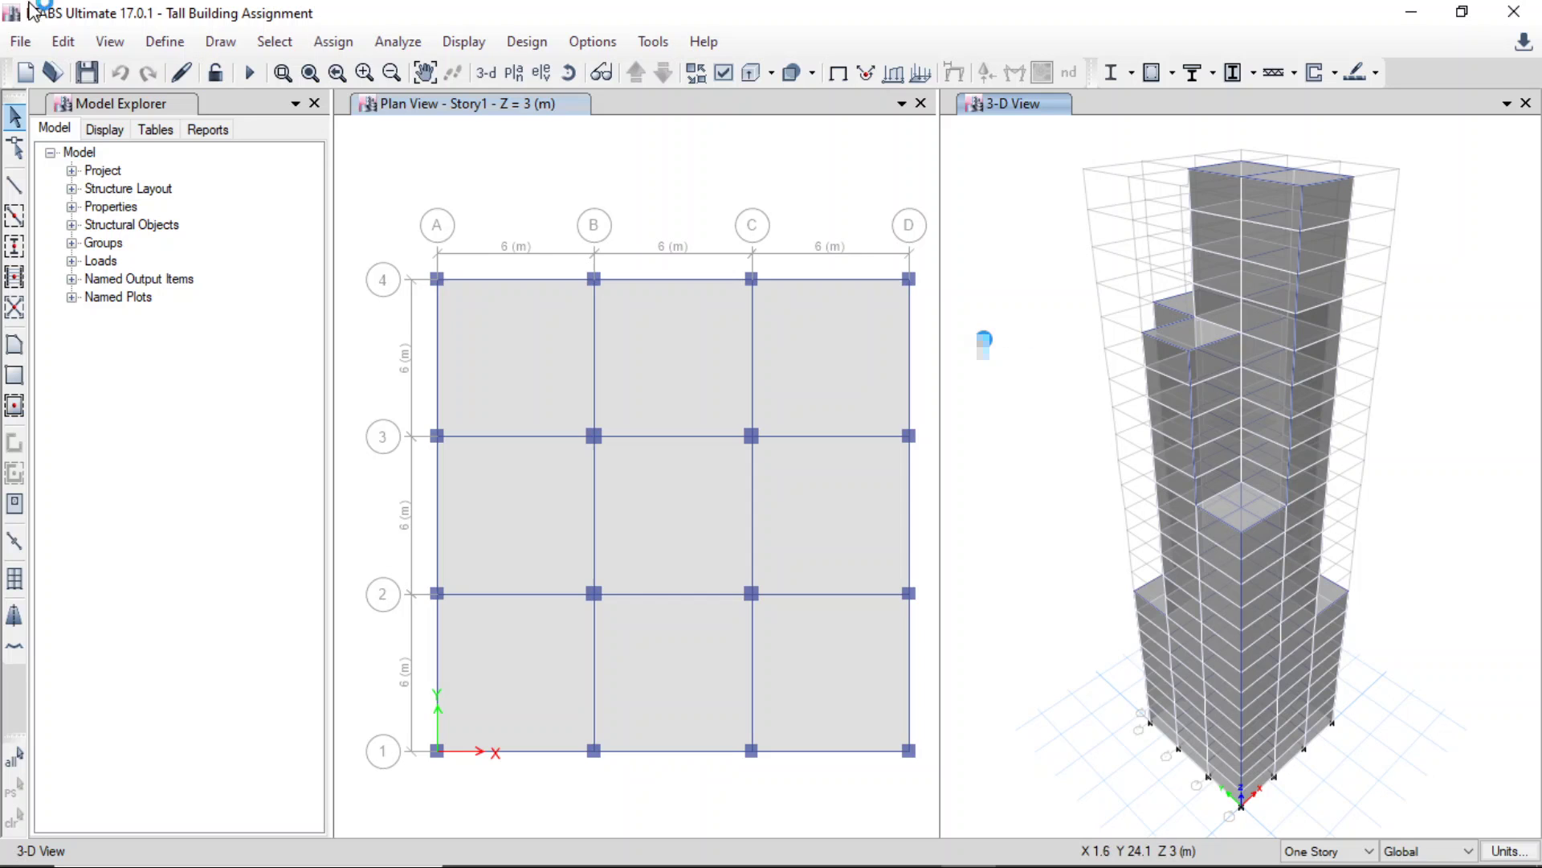
# - Add a new load case named "Response Spectrum" with the load case type Response Spectrum
pyautogui.click(165, 41)
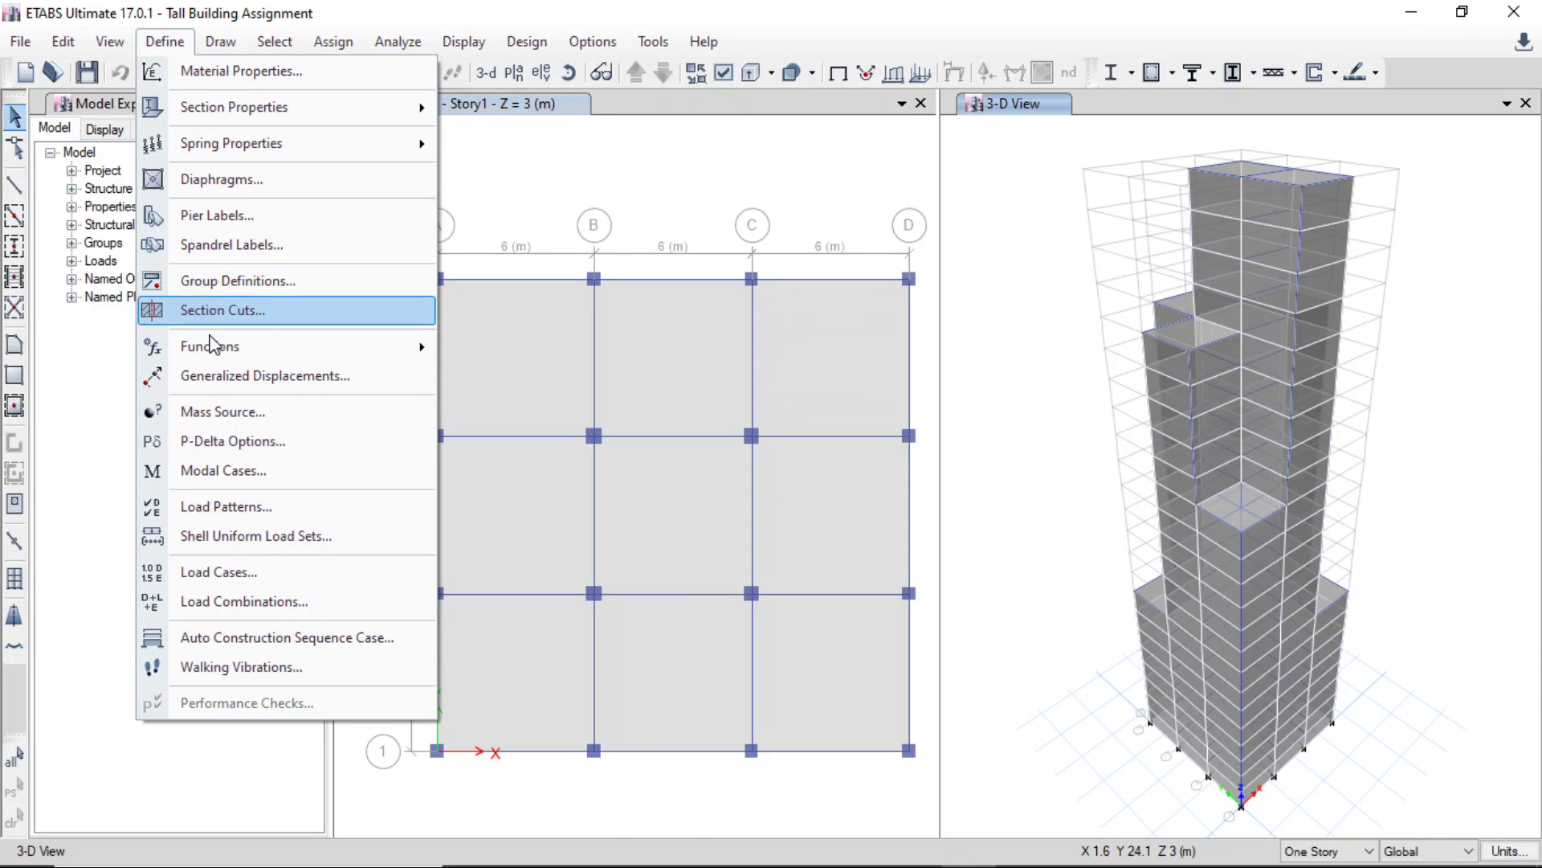
pyautogui.click(219, 572)
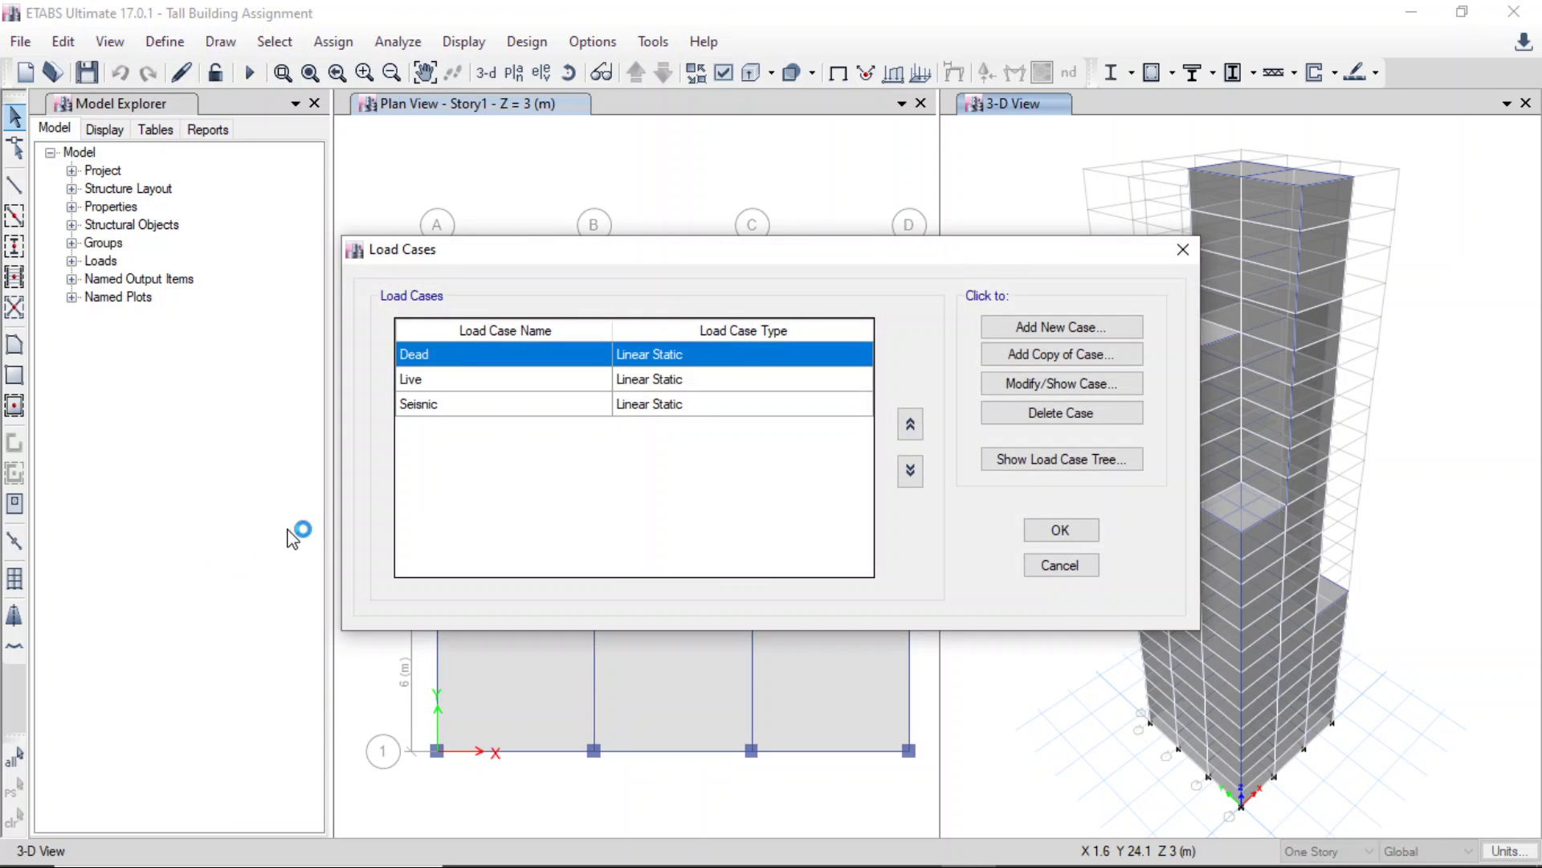
pyautogui.click(1008, 331)
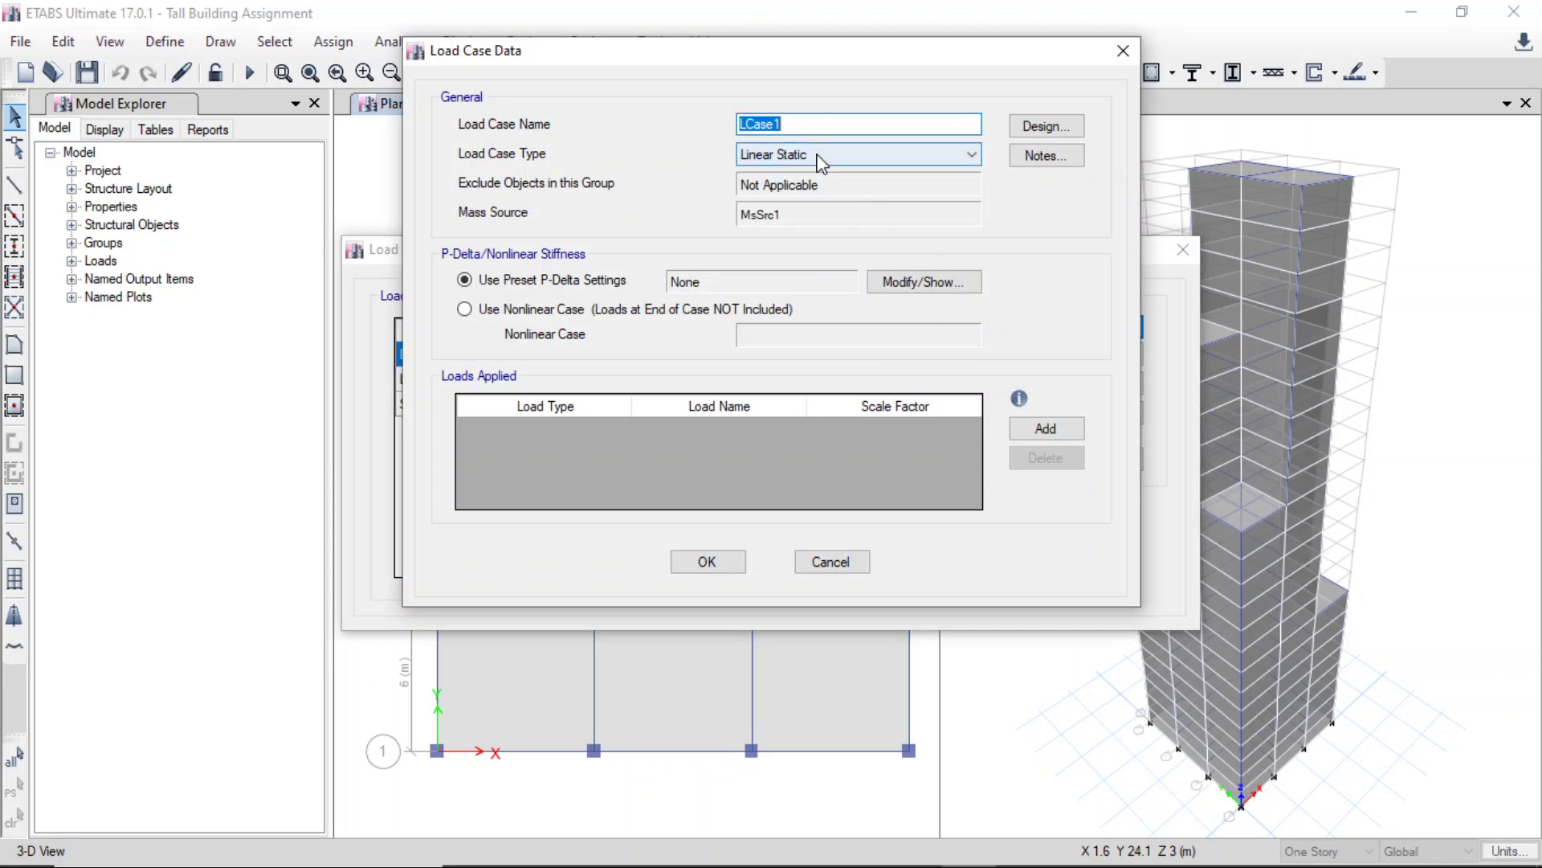
pyautogui.write('Response Spectrum')
pyautogui.click(821, 156)
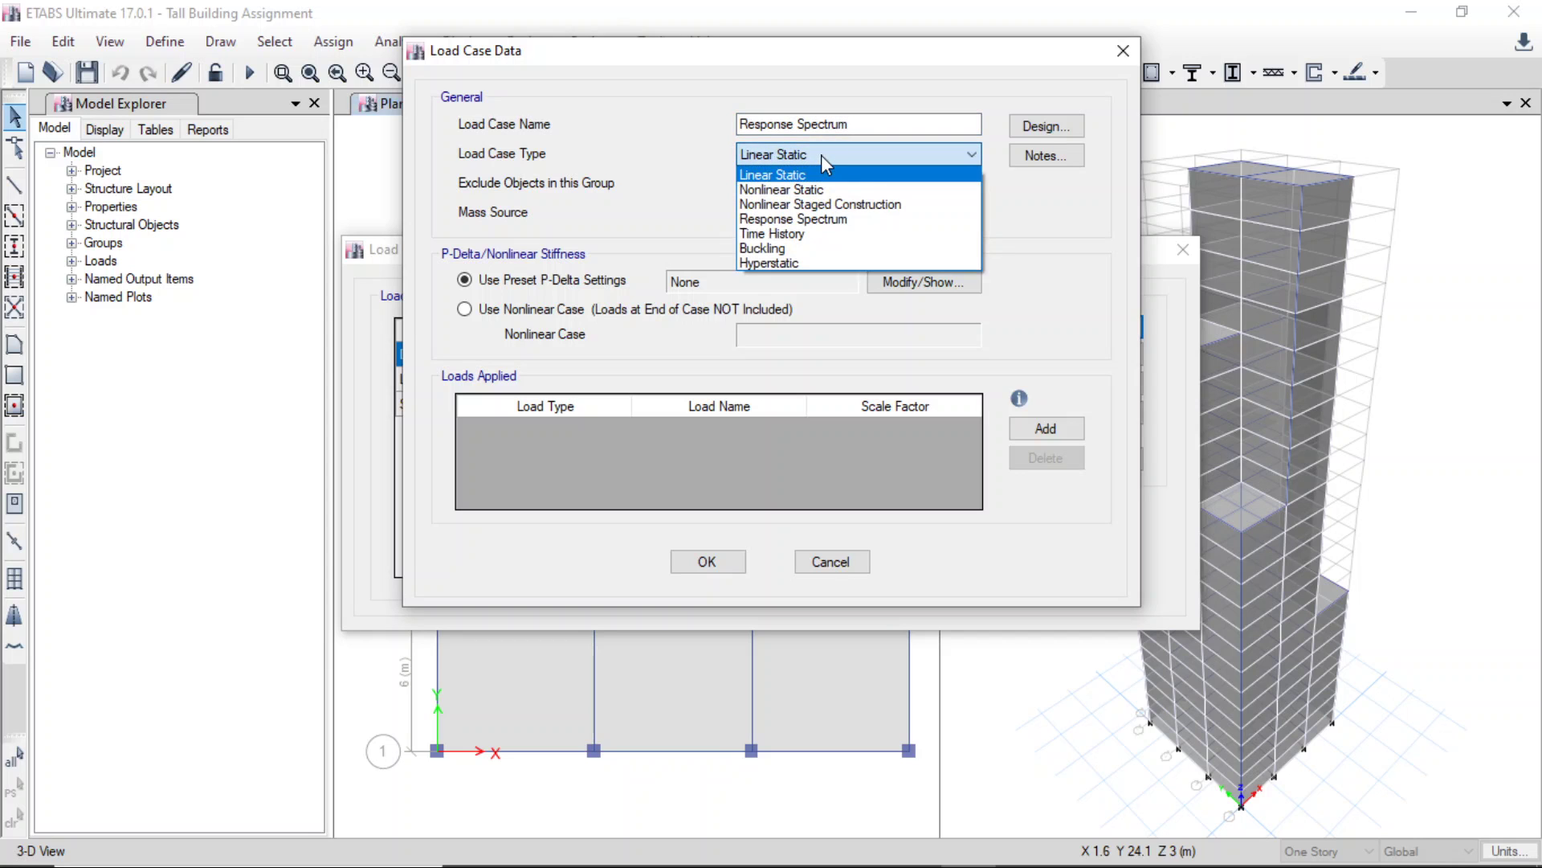
pyautogui.click(826, 219)
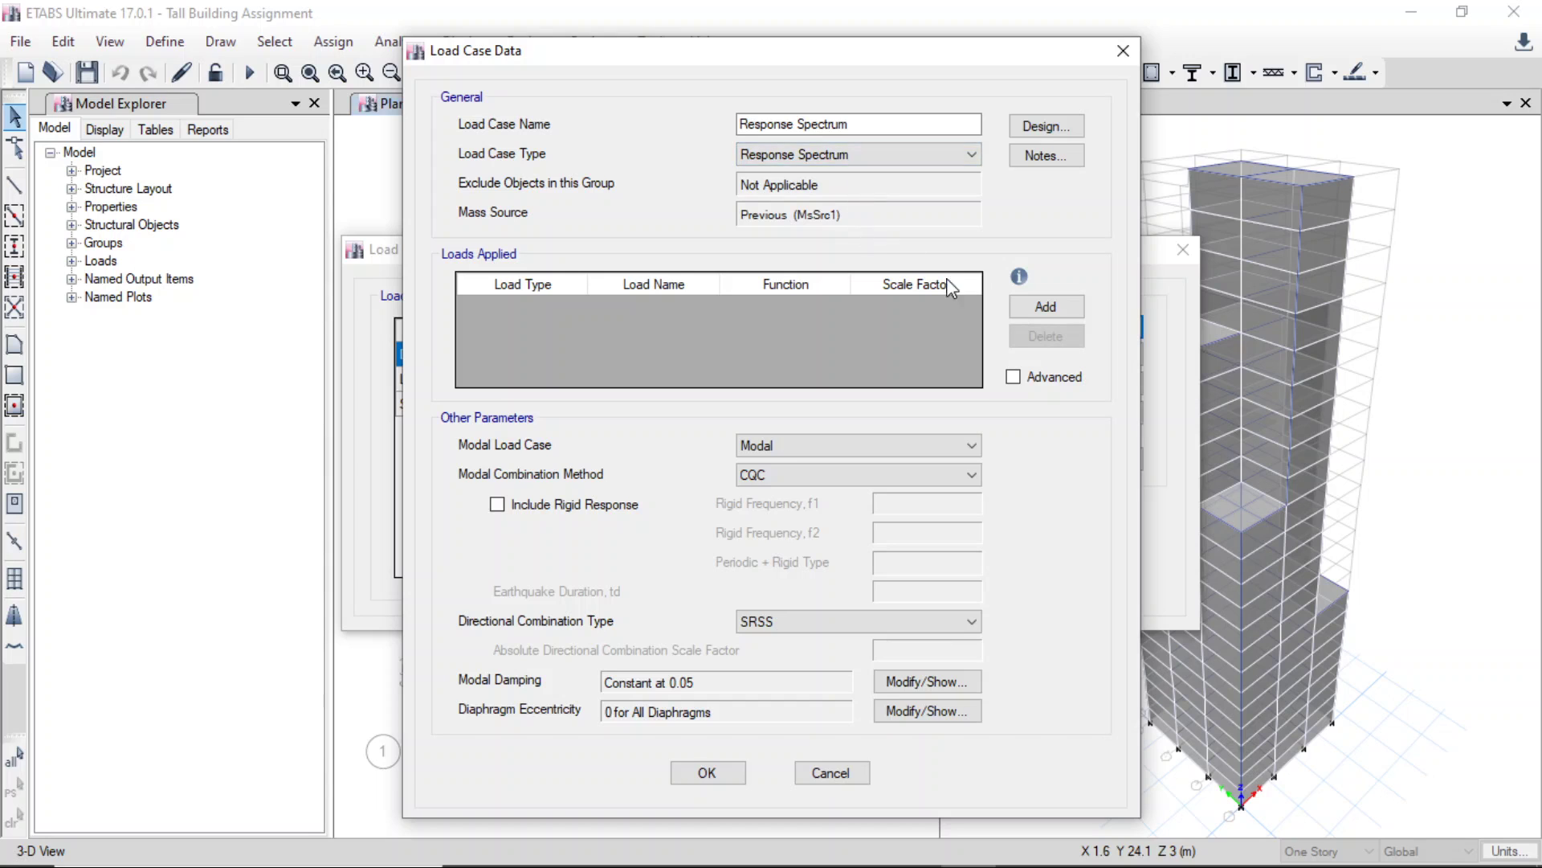
# - Add two U1 acceleration loads to the load case, both using the "Response Sprectrum" function
pyautogui.click(1023, 312)
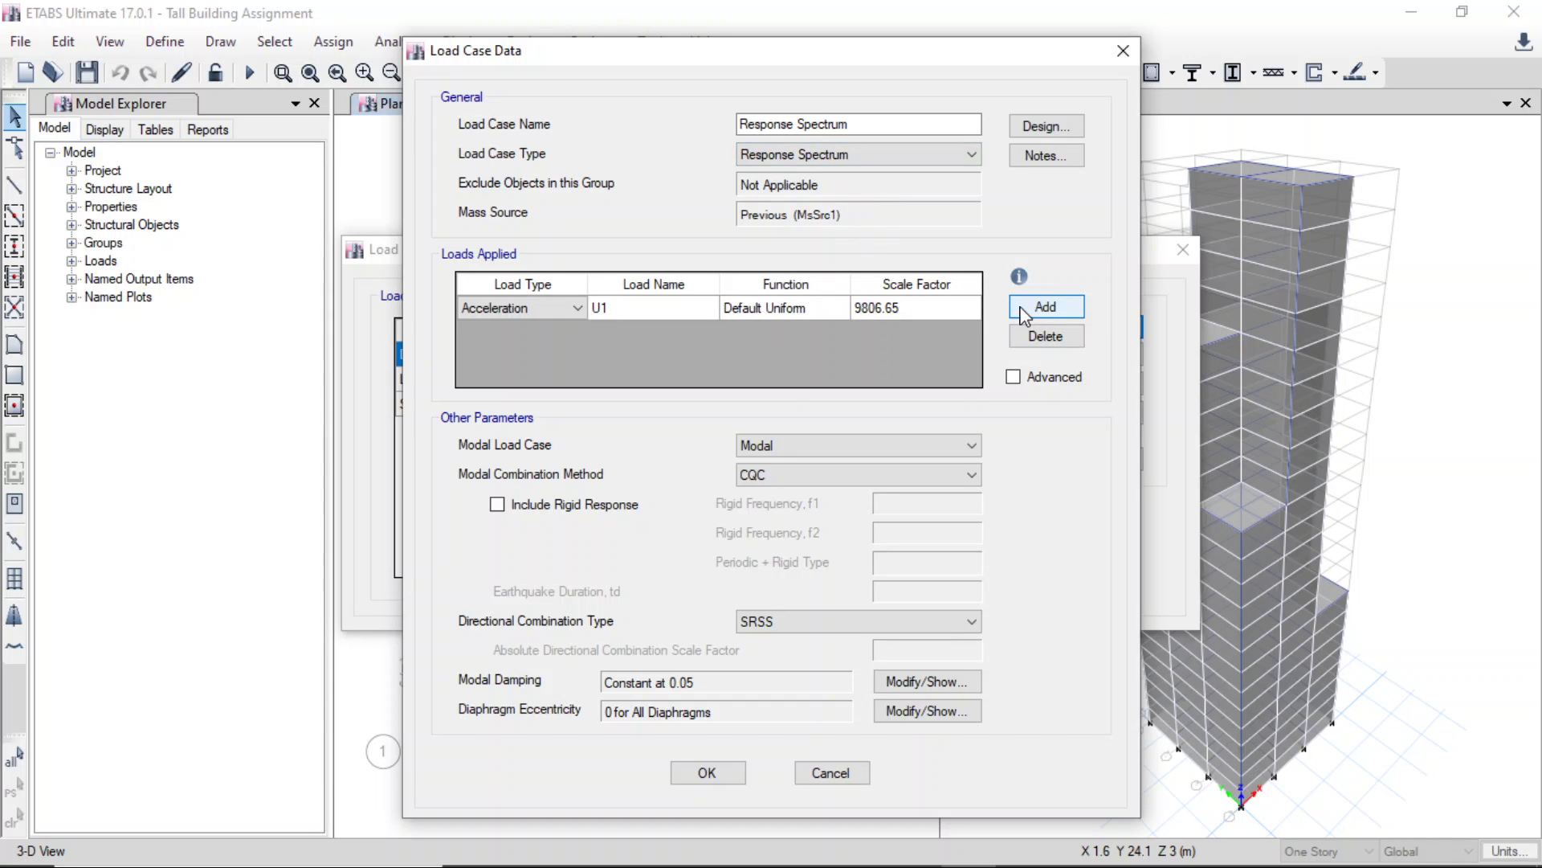
pyautogui.click(1024, 312)
pyautogui.click(806, 310)
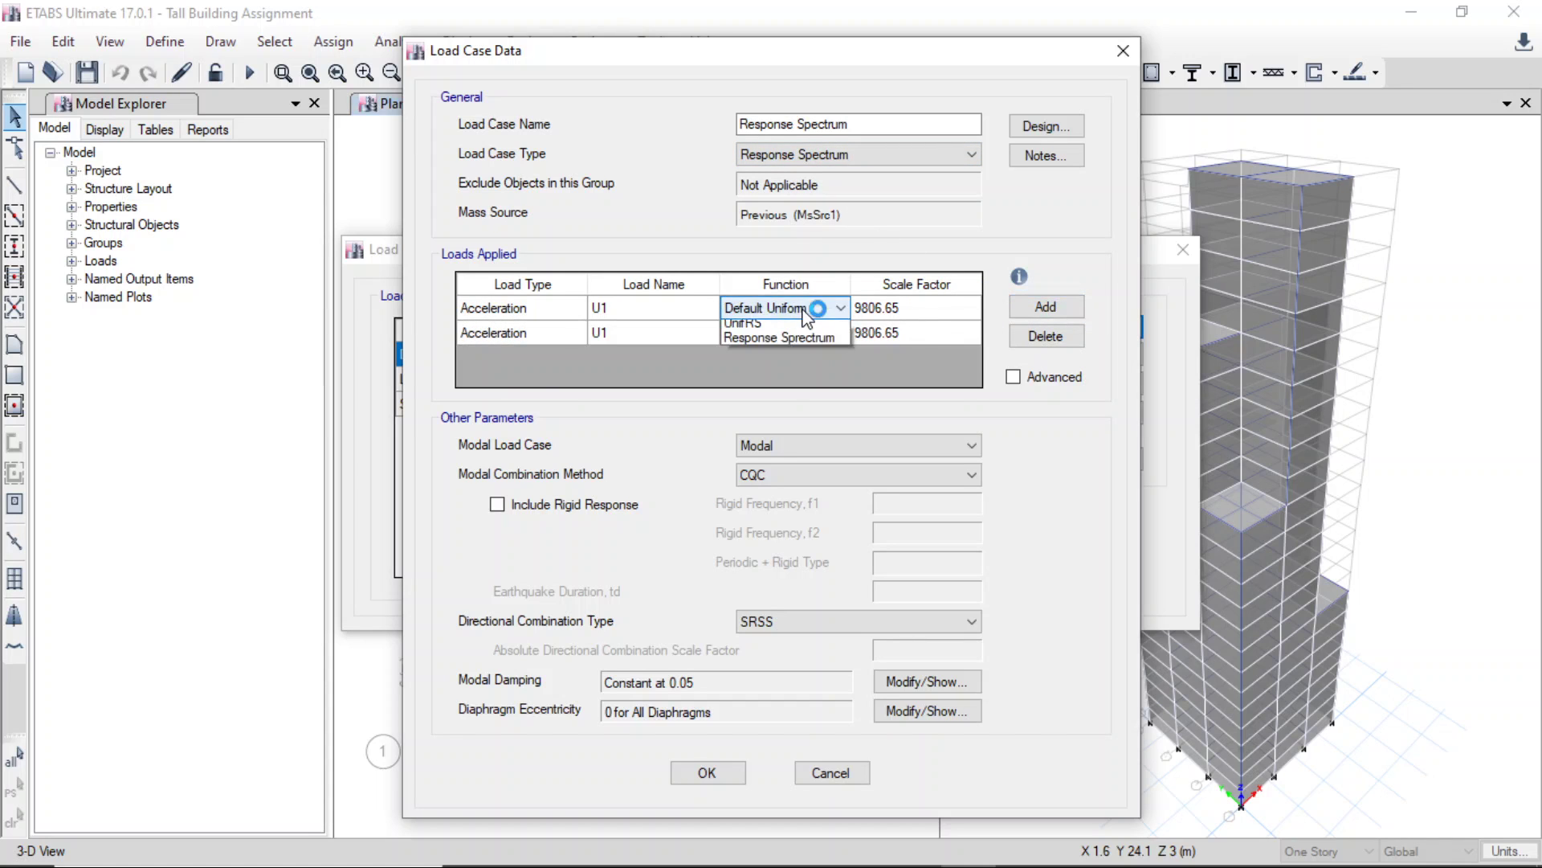
pyautogui.click(789, 337)
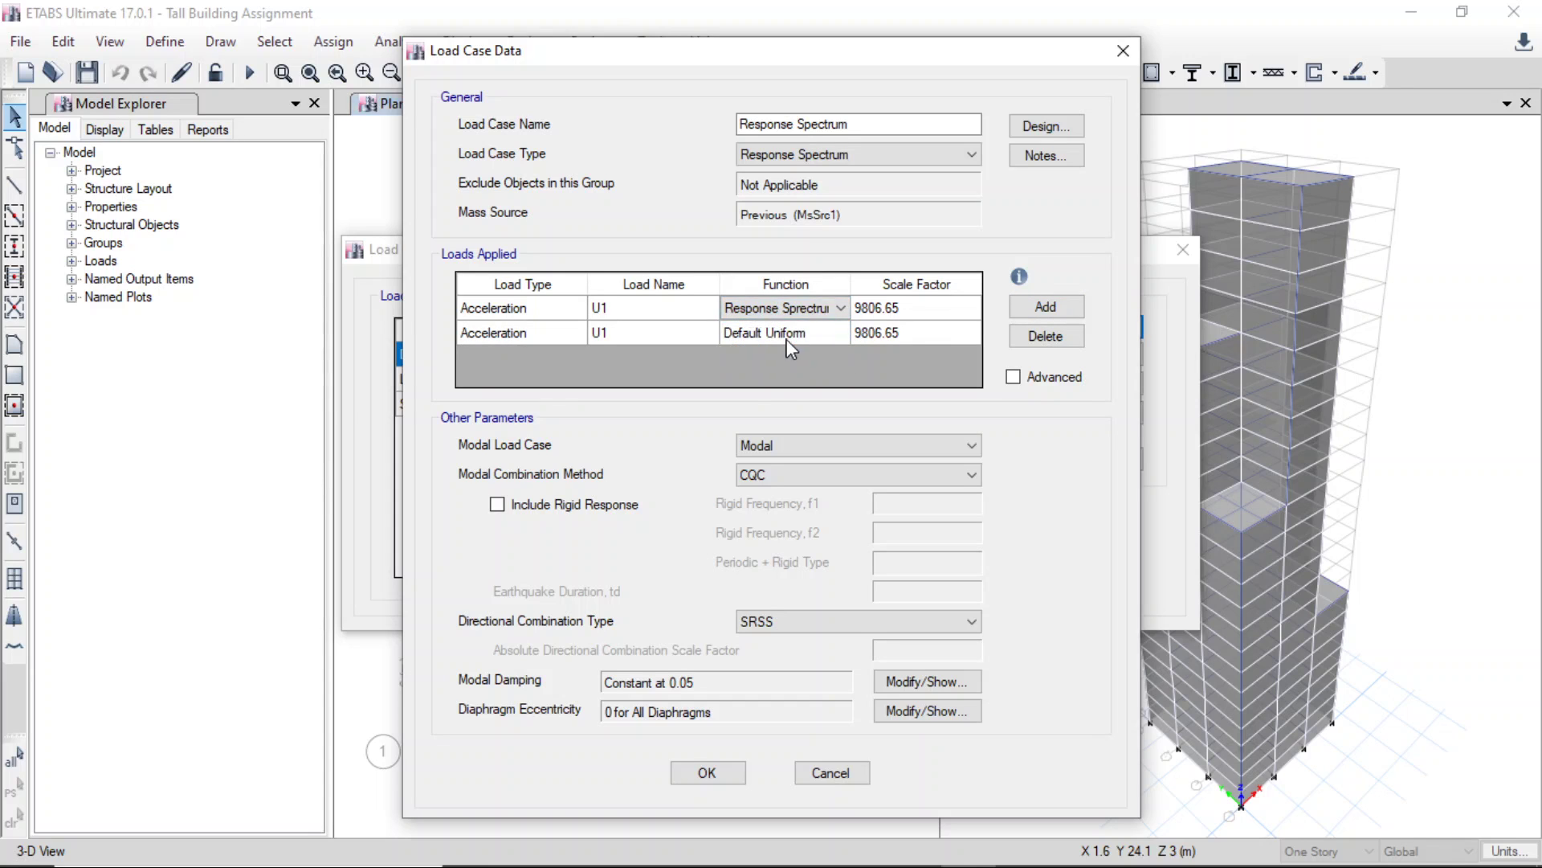
pyautogui.click(786, 338)
pyautogui.click(785, 339)
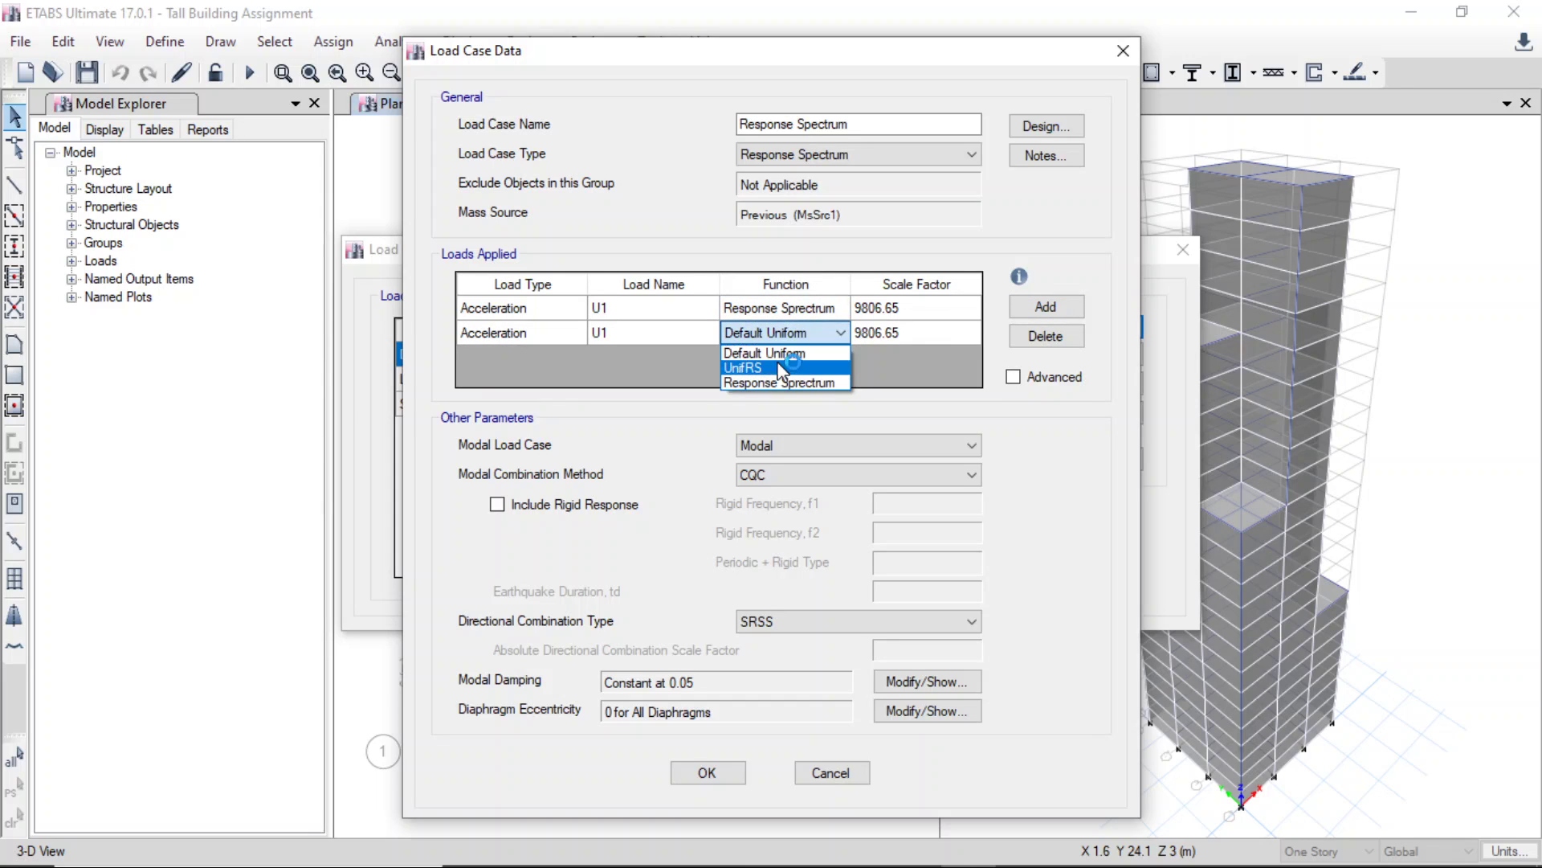
pyautogui.click(778, 384)
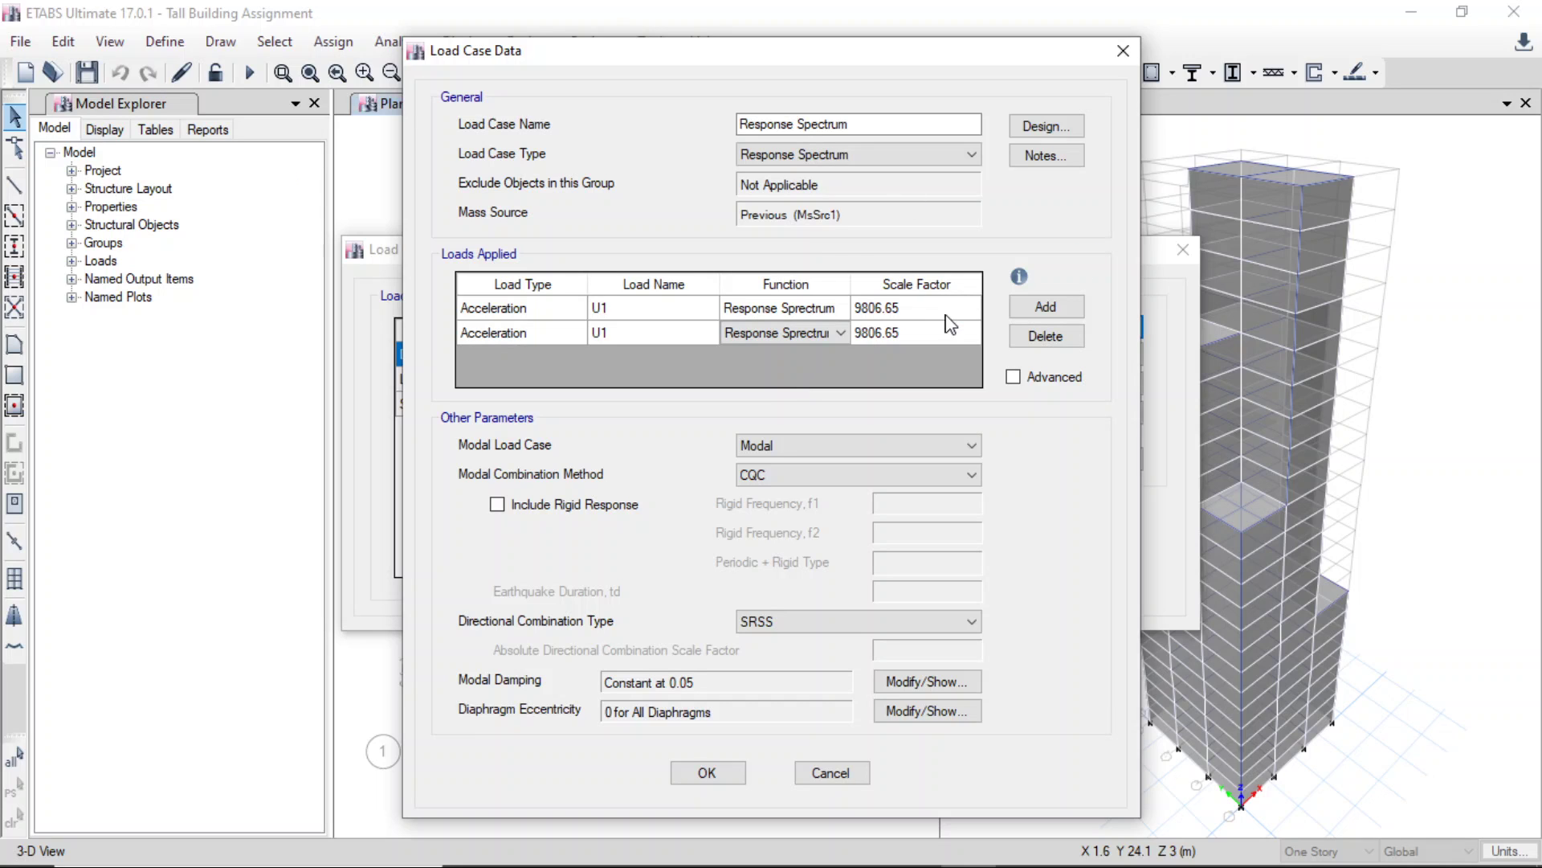
# - Switch to the PowerPoint slide show and look up the scale factor calculation on the slide after Seismic Load
pyautogui.press('super+Tab')
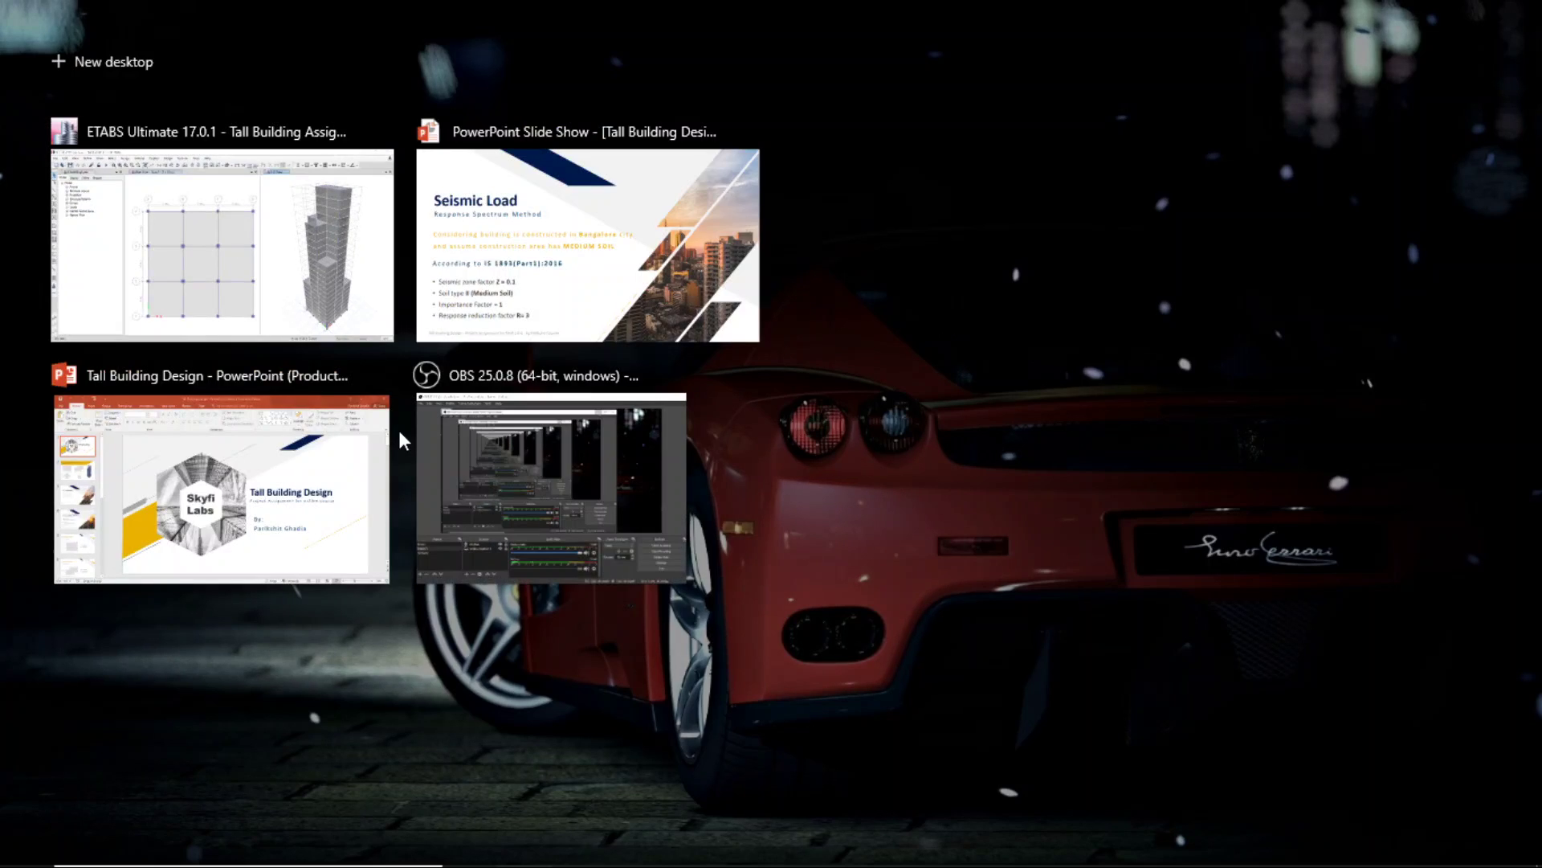
pyautogui.press('super')
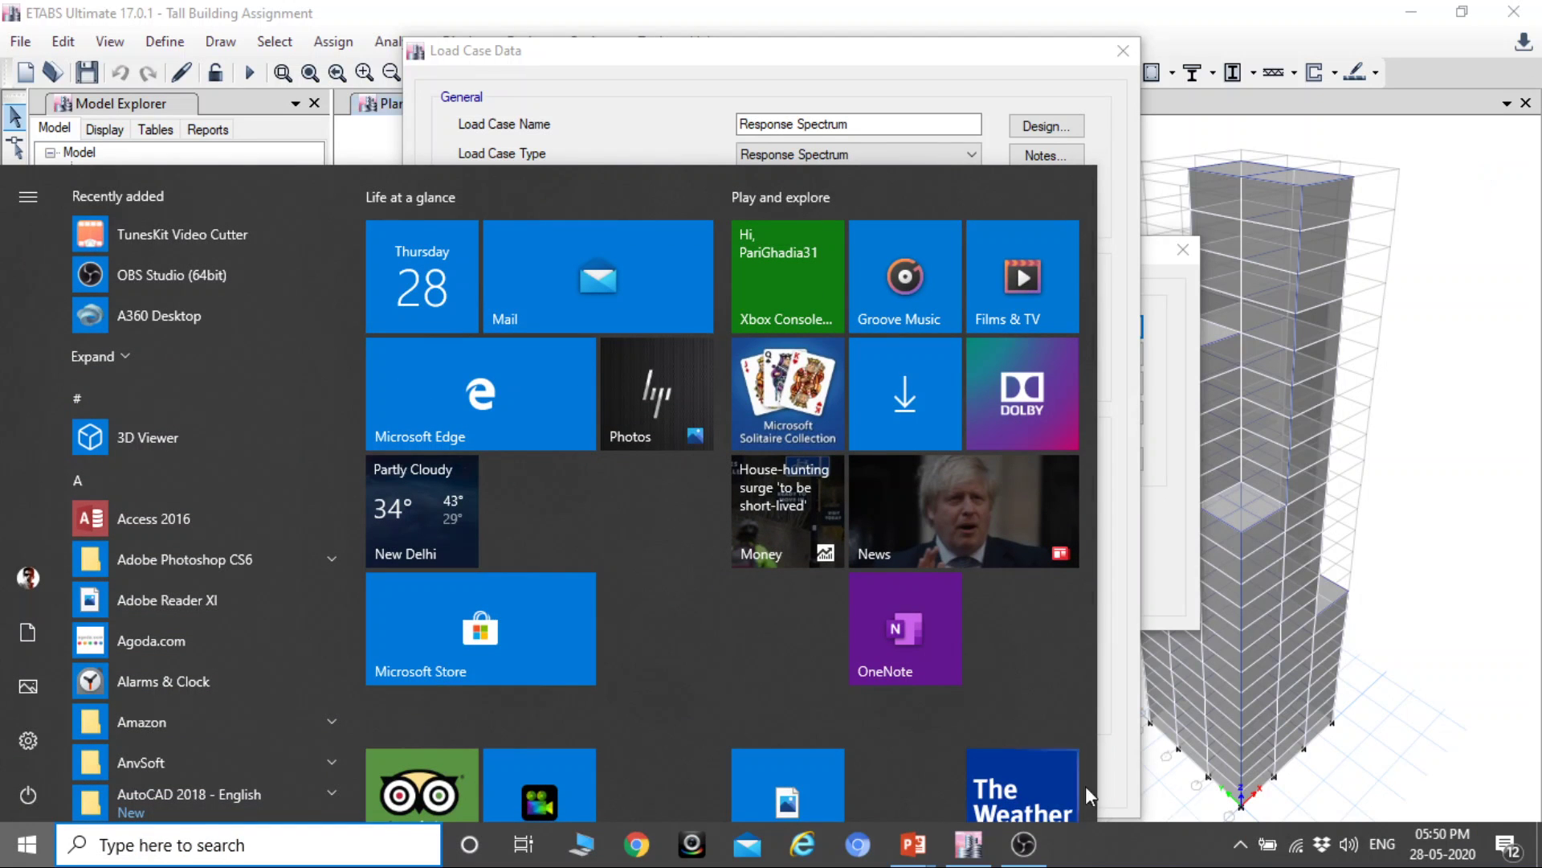
pyautogui.click(957, 858)
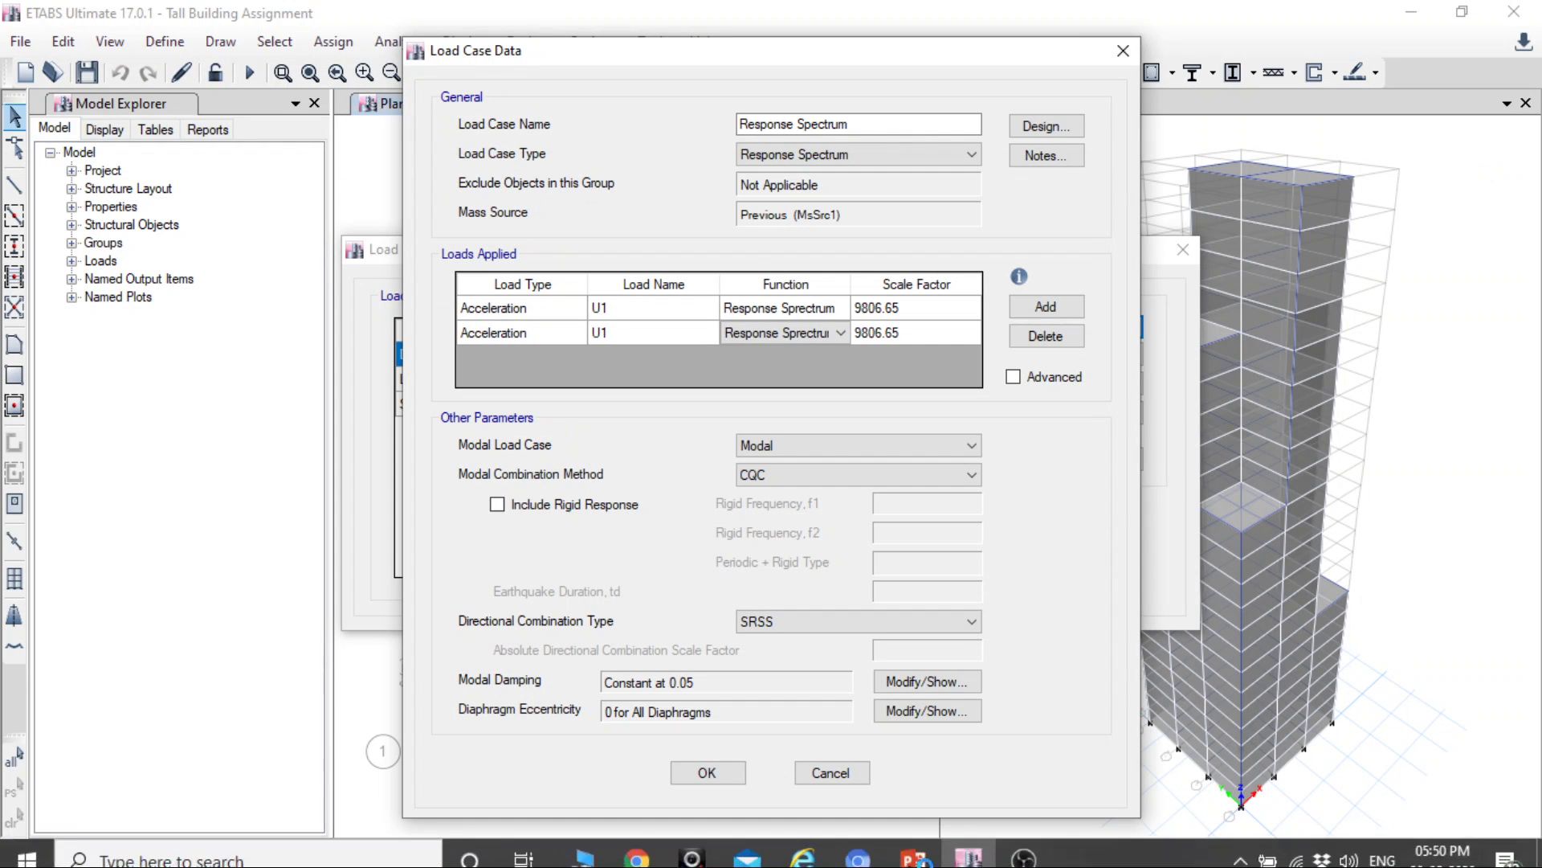
pyautogui.moveTo(886, 818)
pyautogui.click(1060, 775)
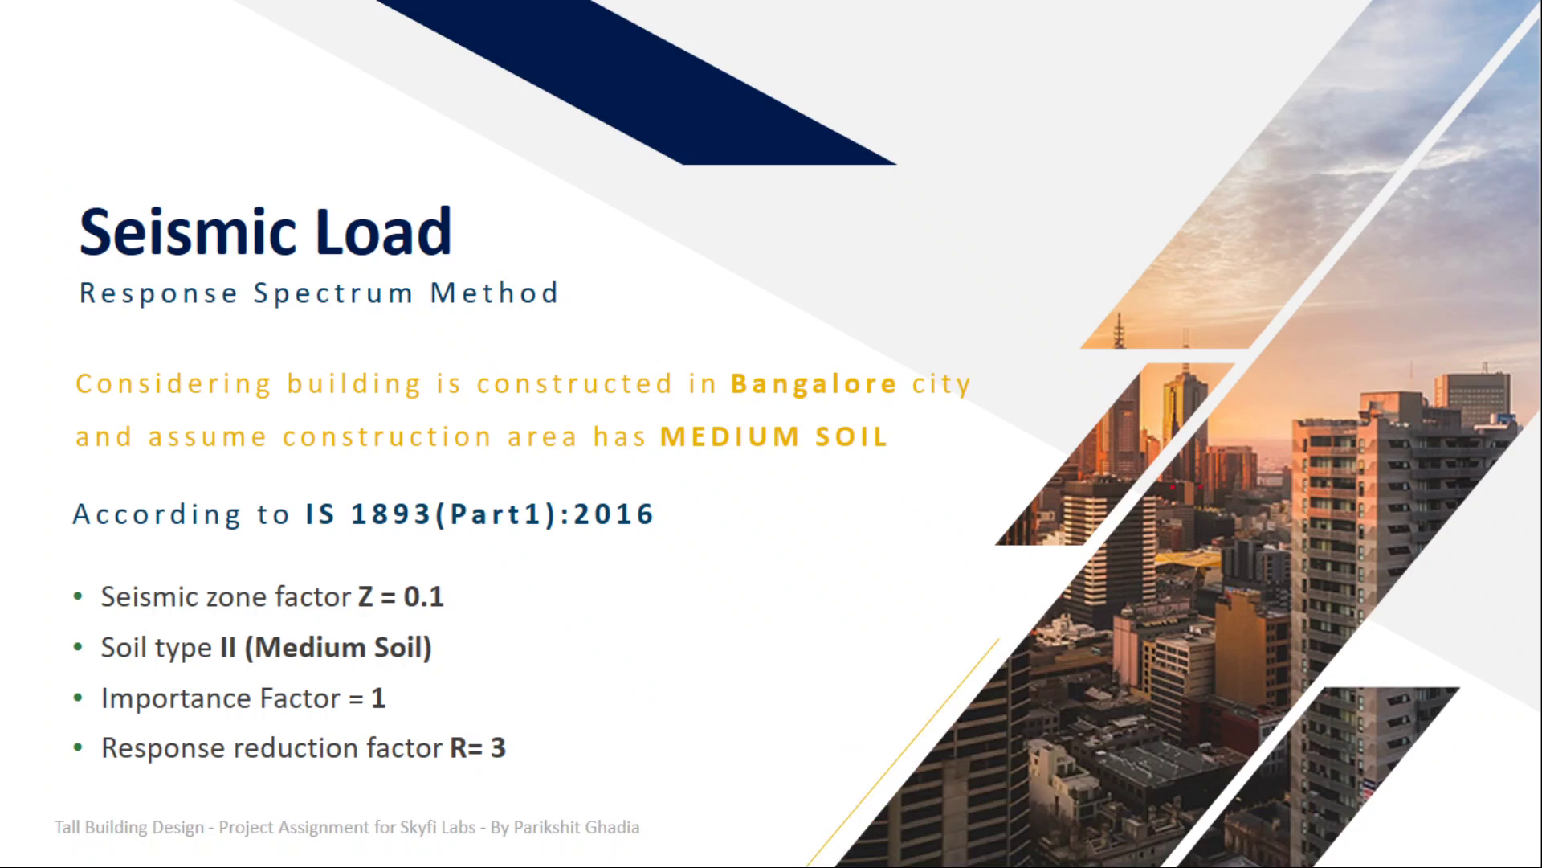
pyautogui.press('Right')
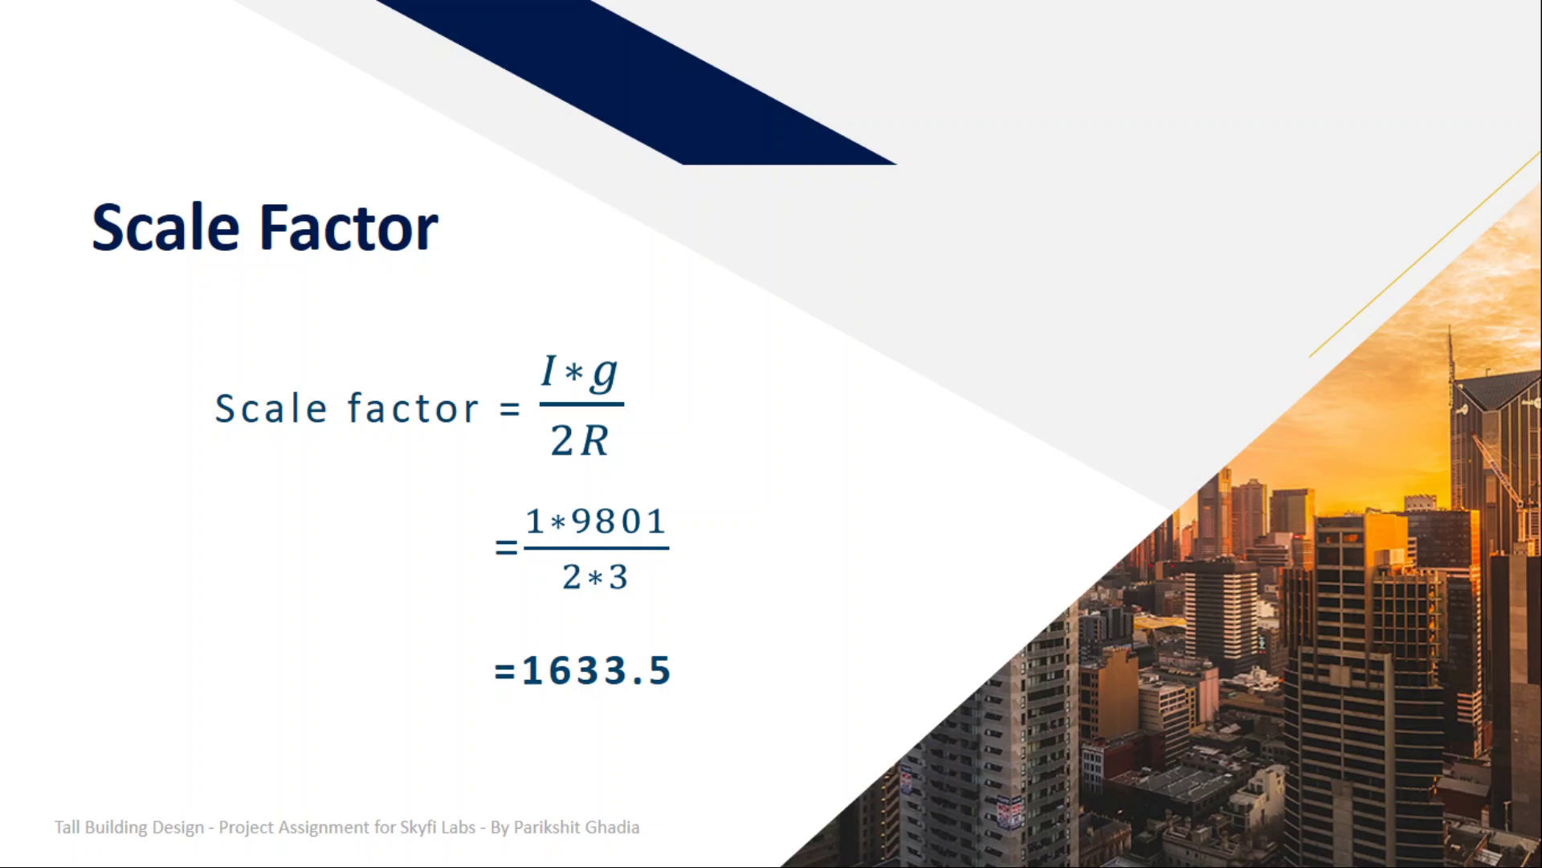
# - Switch back to ETABS, set the scale factor of both acceleration loads to 1633.5, and save the load case
pyautogui.press('super+Tab')
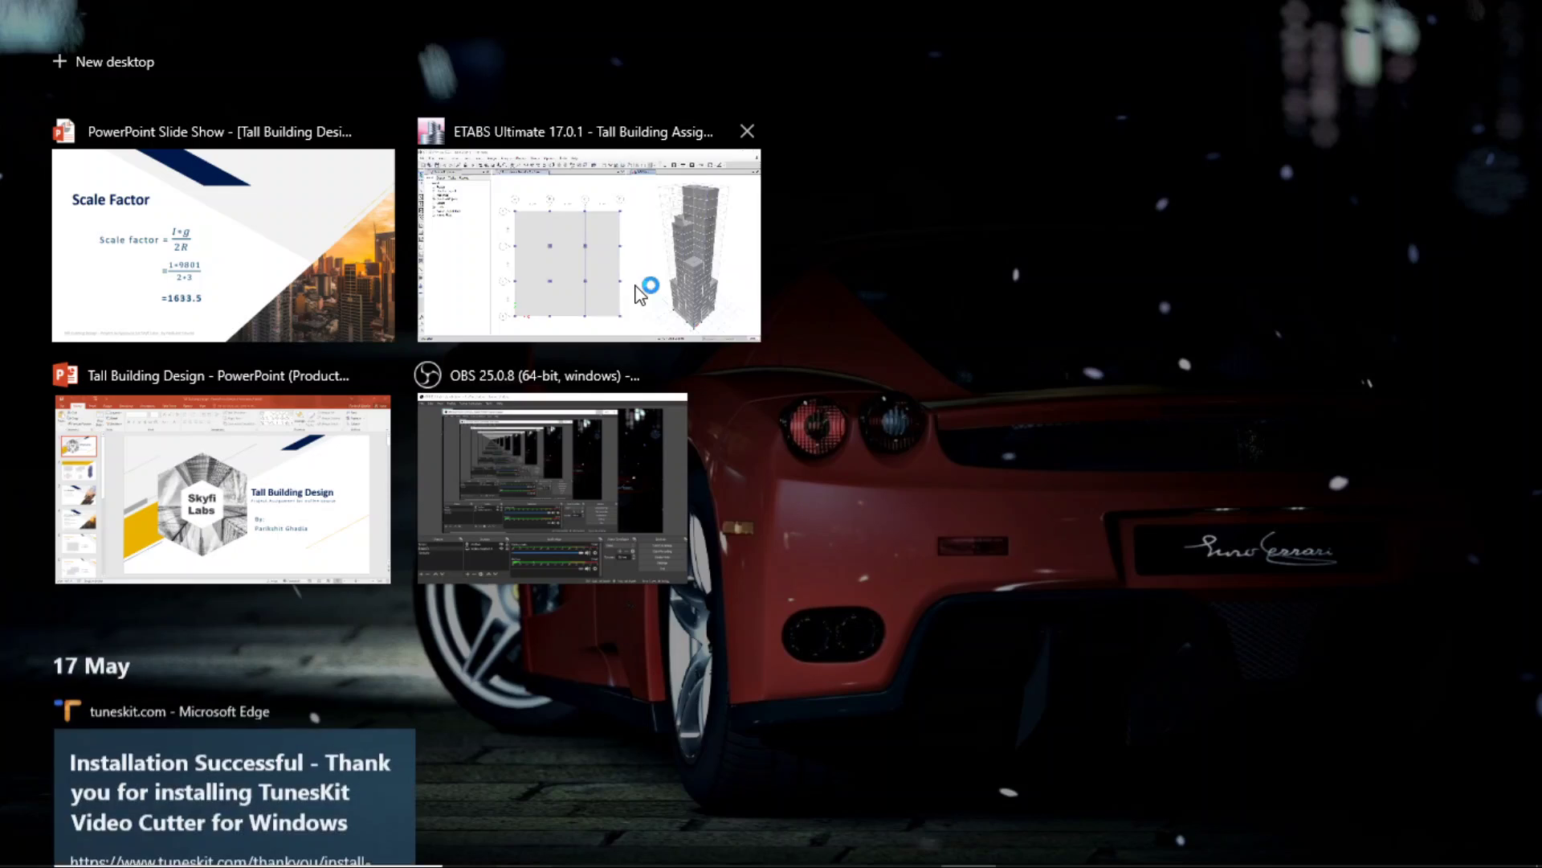
pyautogui.click(640, 294)
pyautogui.click(916, 305)
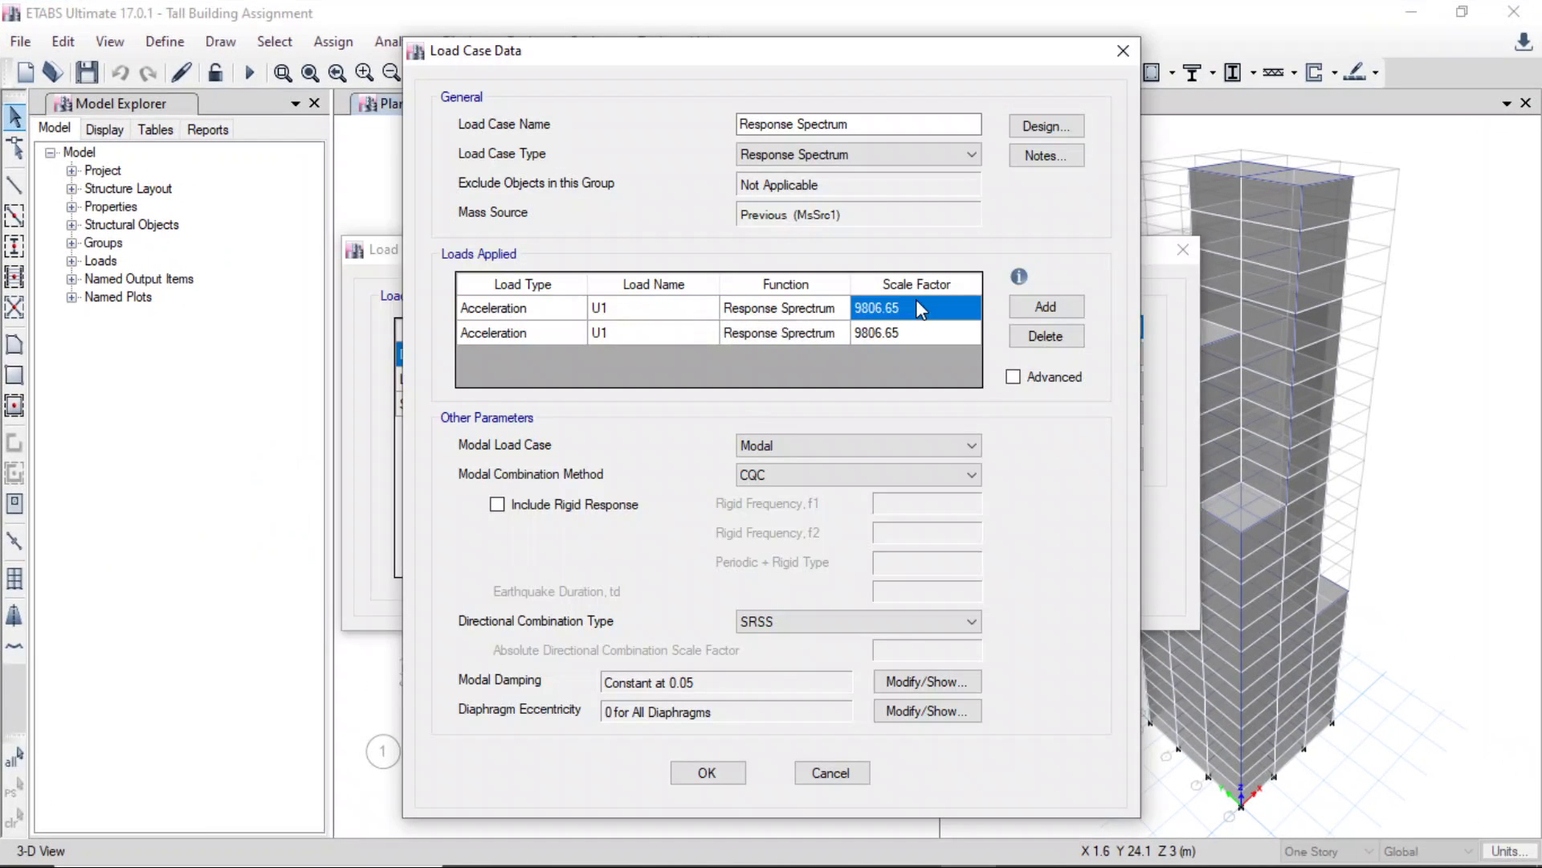
pyautogui.write('1')
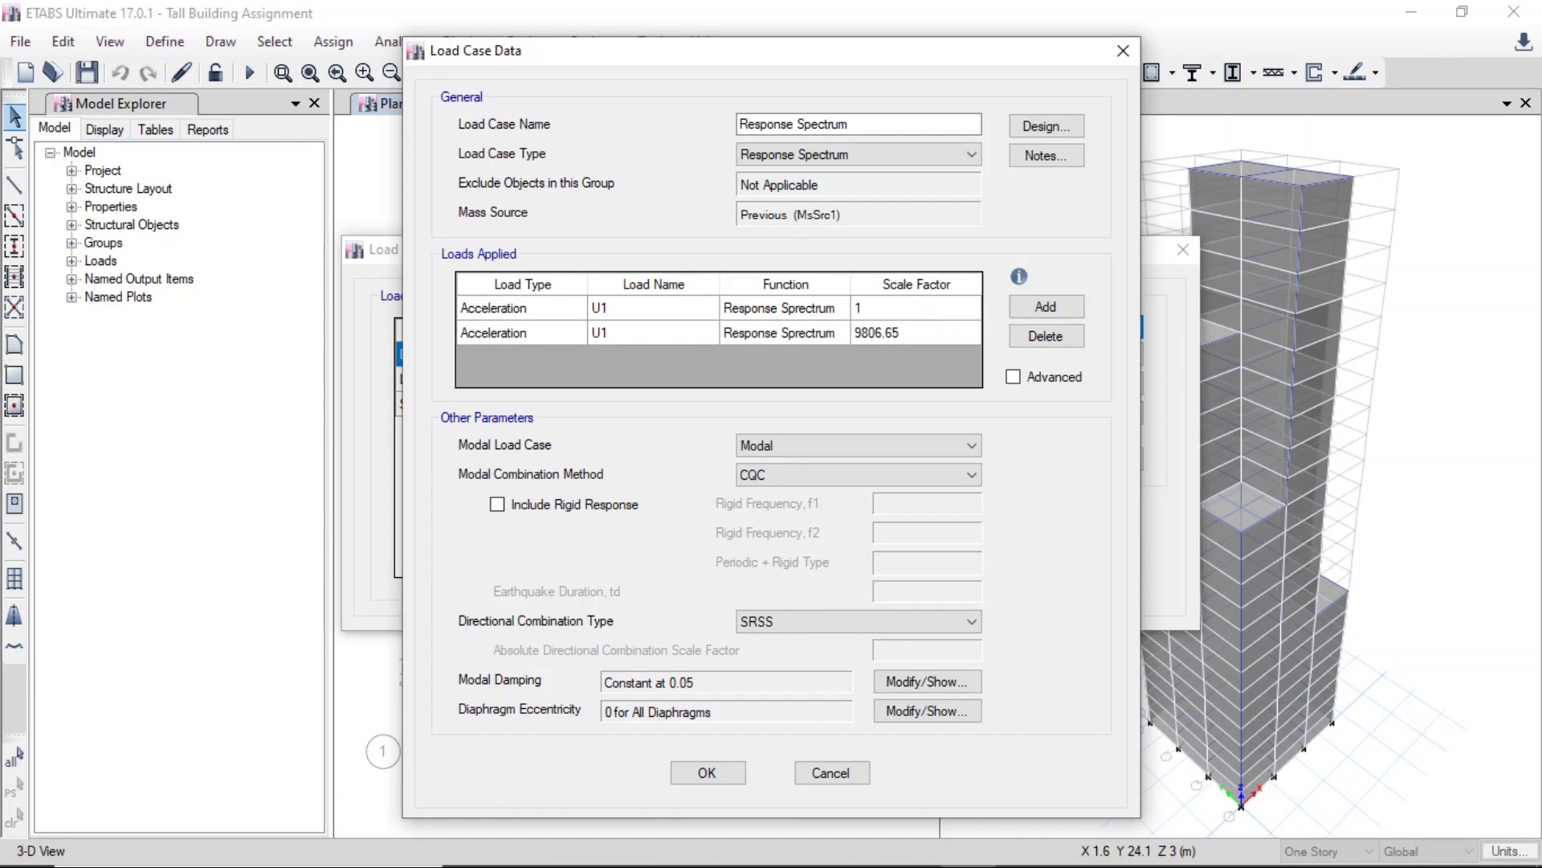
pyautogui.write('633.5')
pyautogui.click(915, 333)
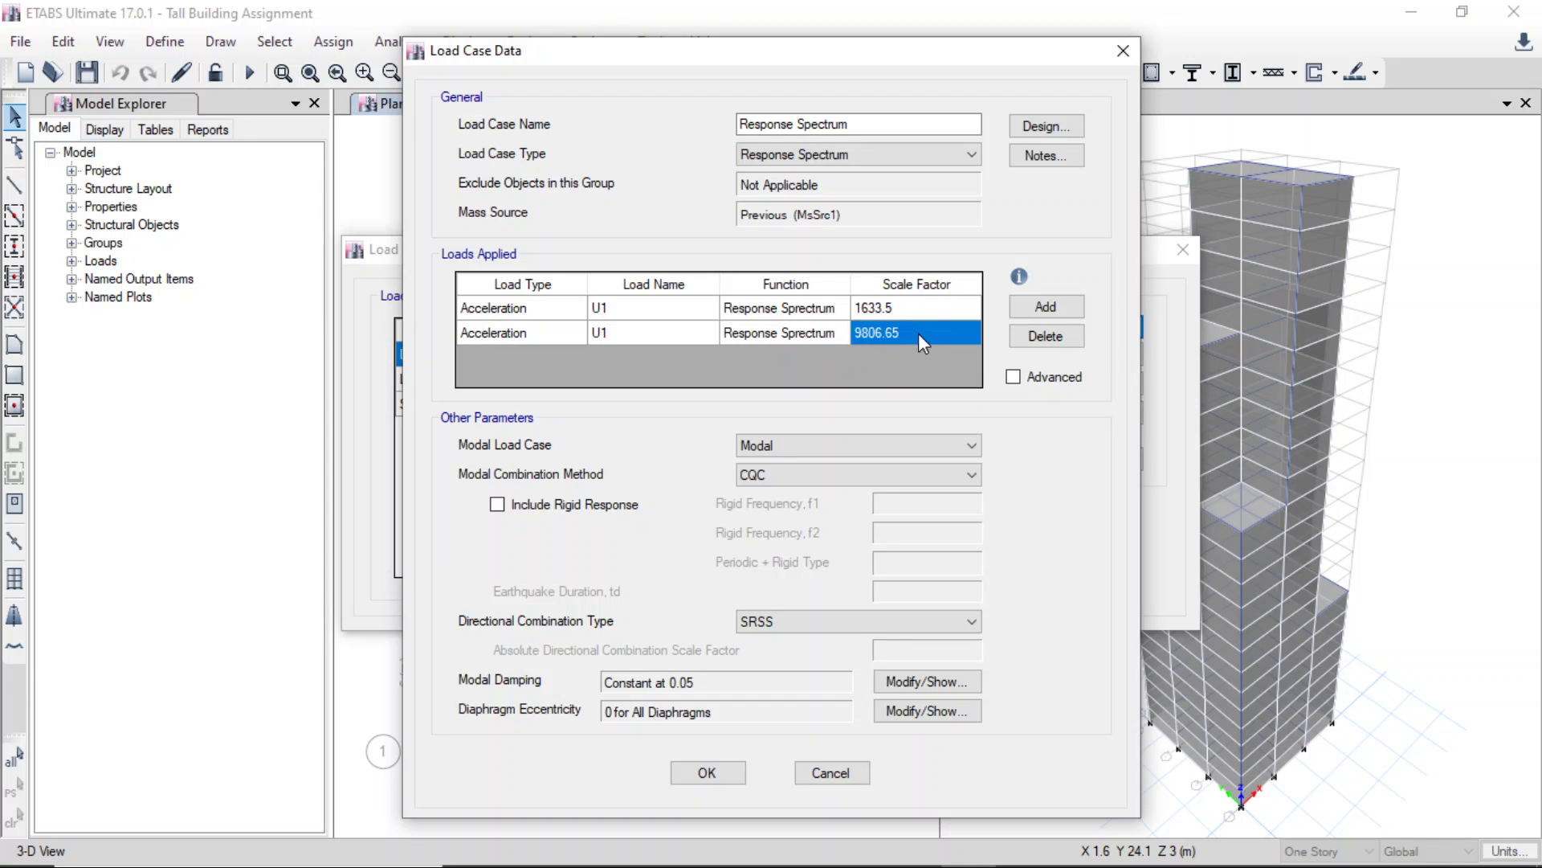
pyautogui.write('1633.5')
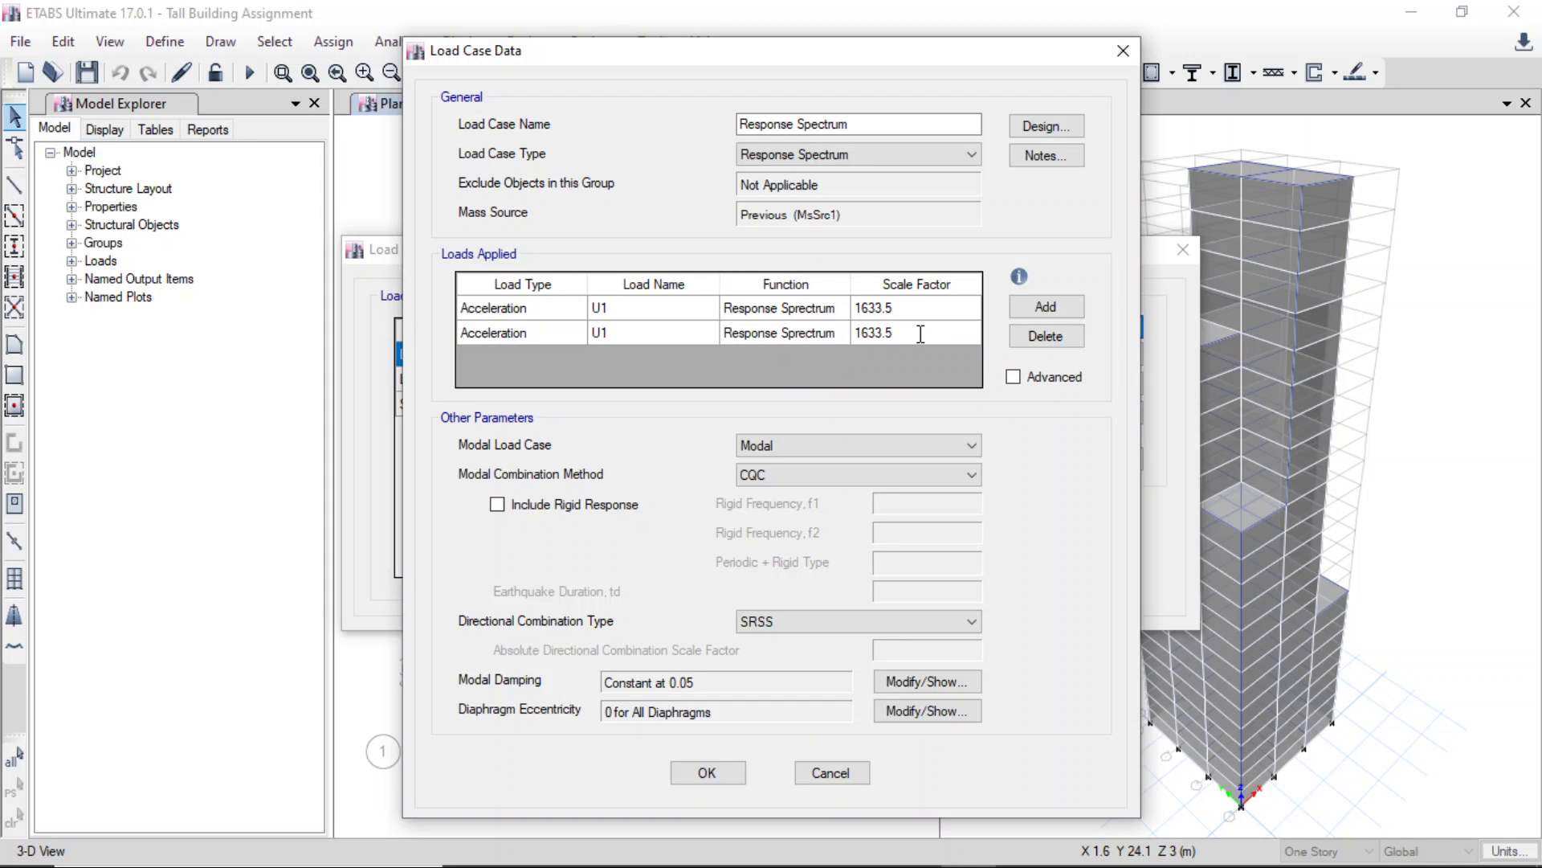
pyautogui.click(687, 772)
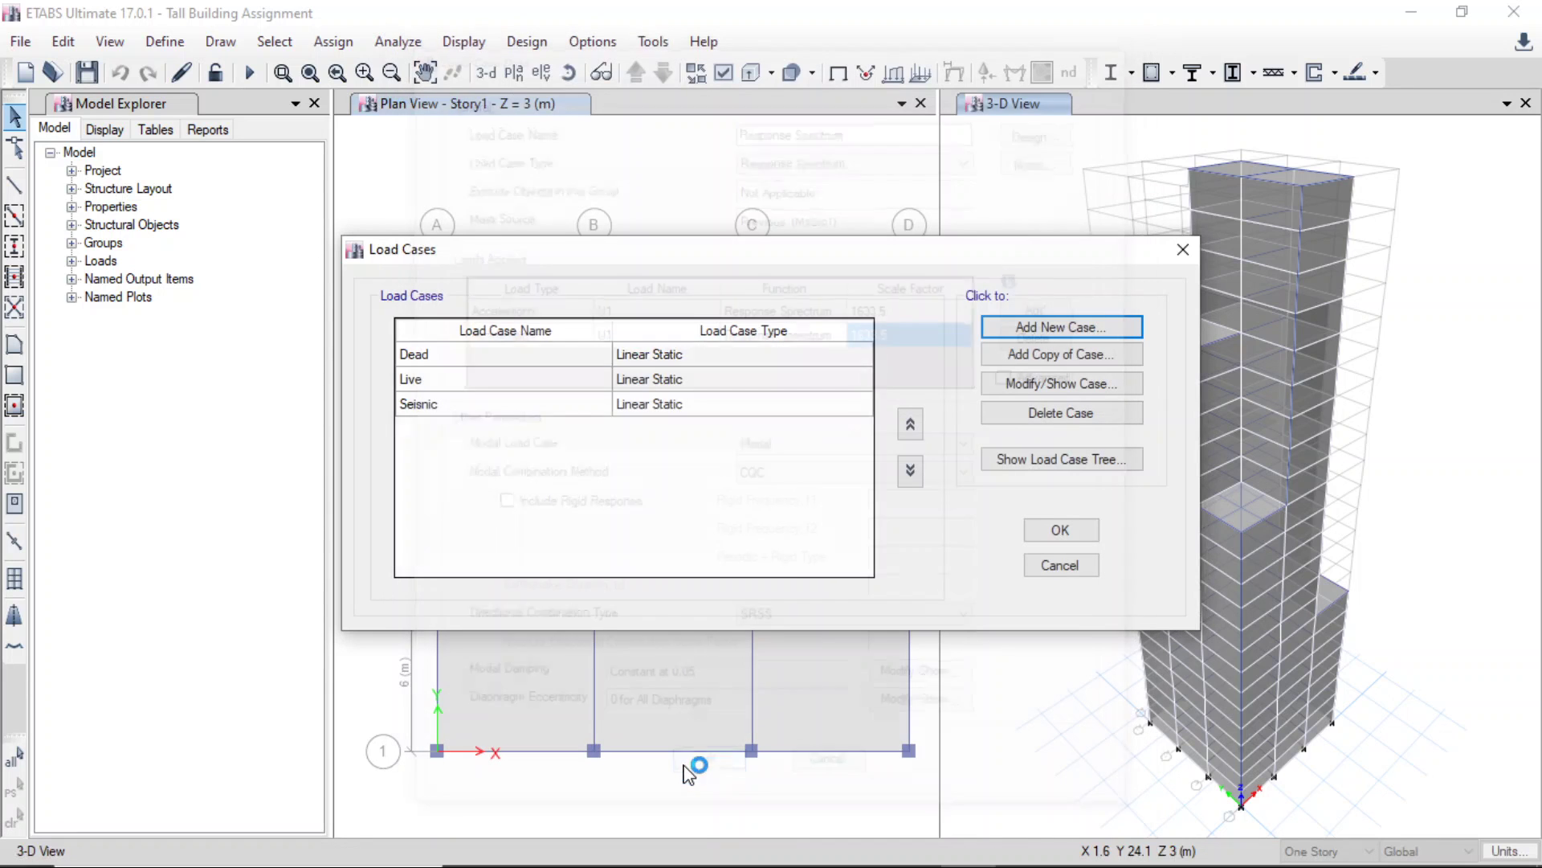
pyautogui.click(1059, 531)
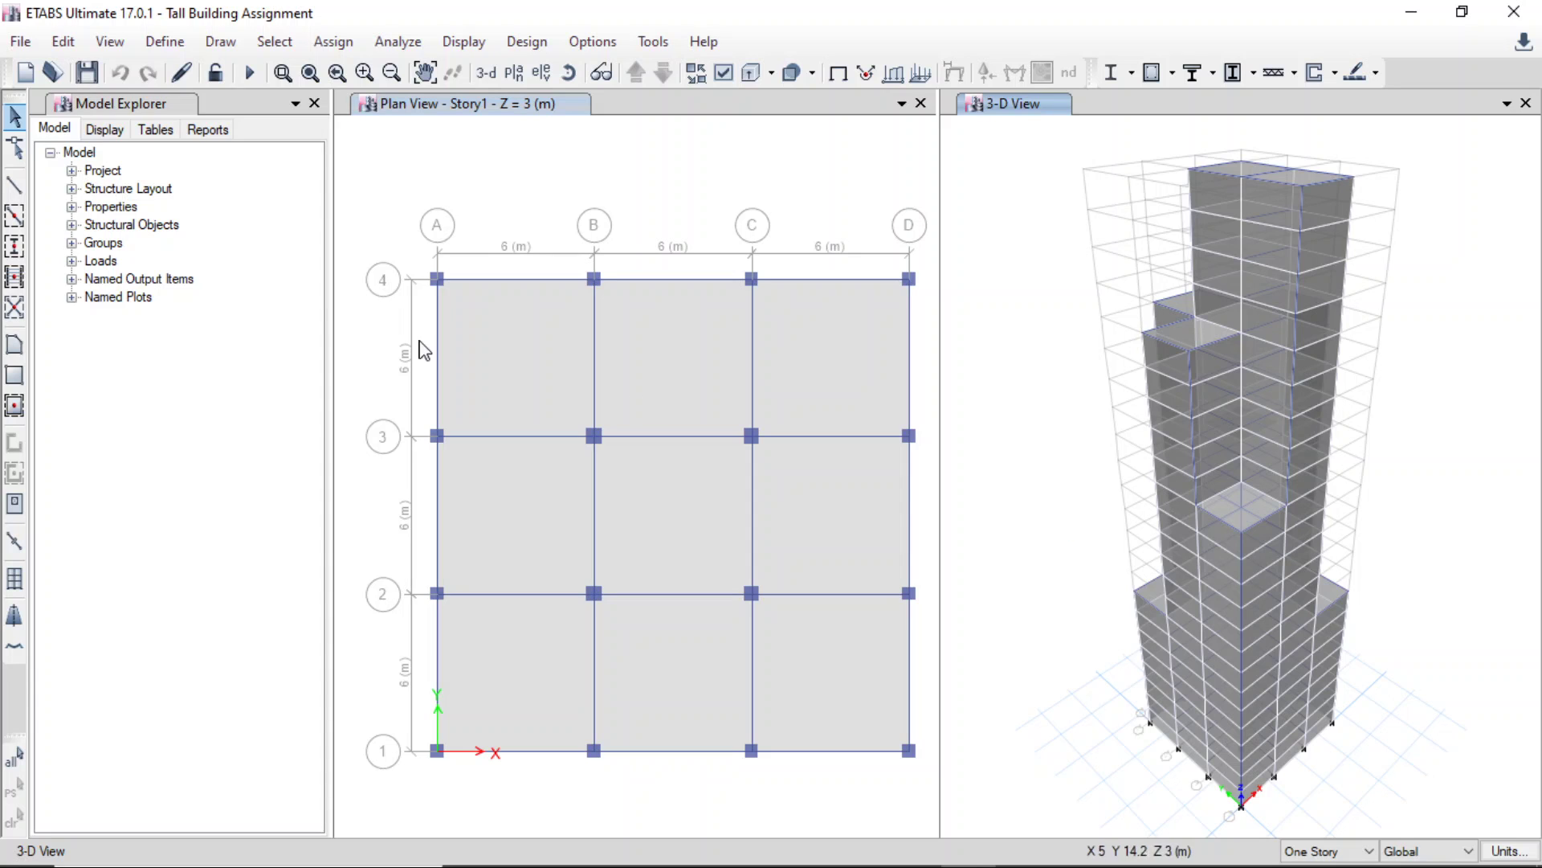
# - Set the Dead and Live load cases to Do Not Run in the list of load cases to run
pyautogui.click(398, 44)
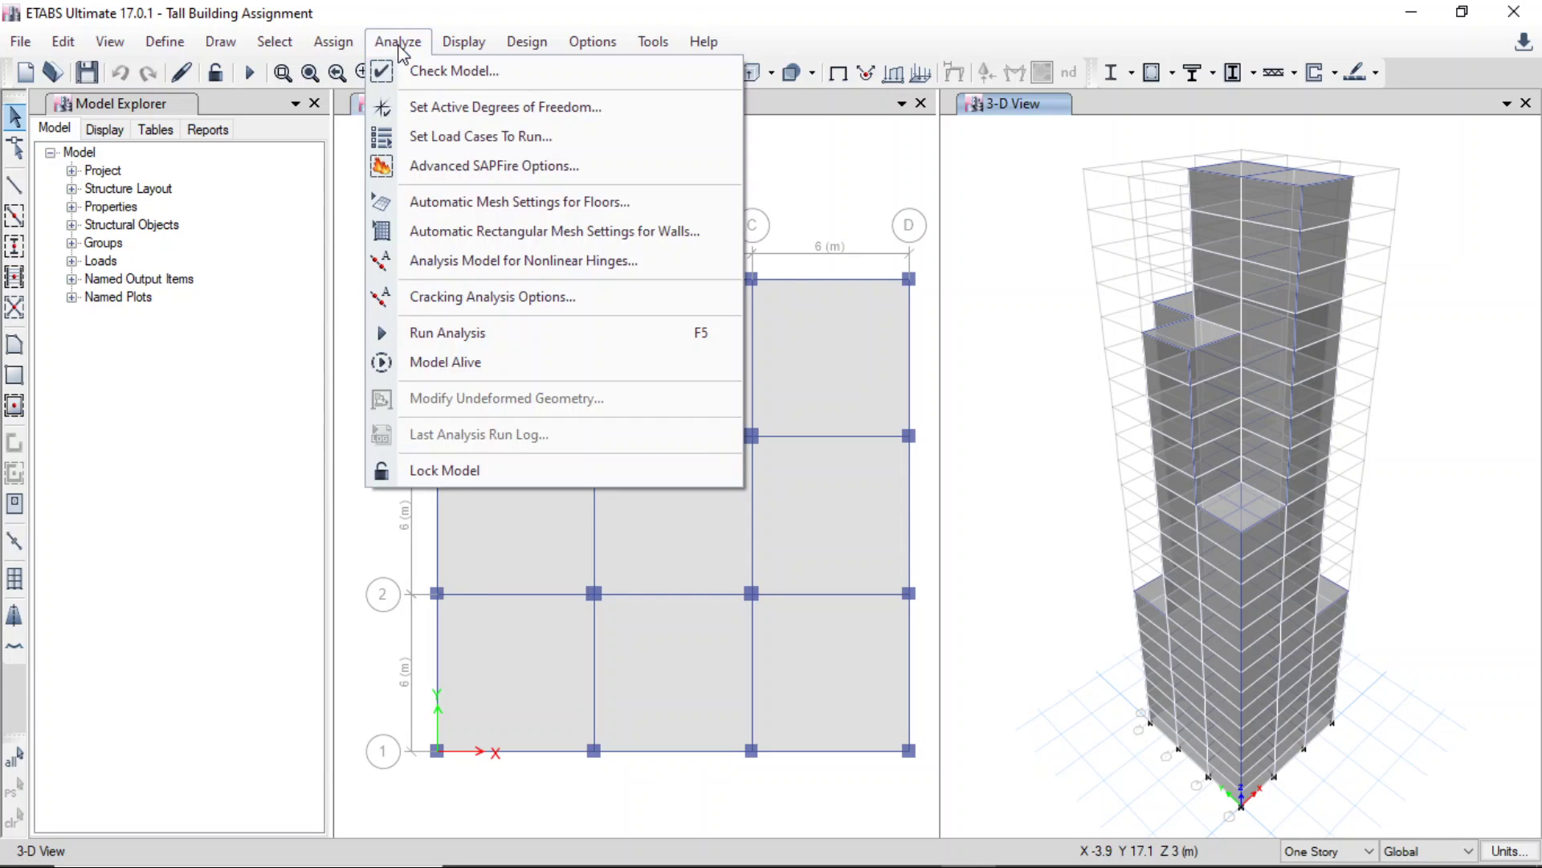
pyautogui.click(434, 137)
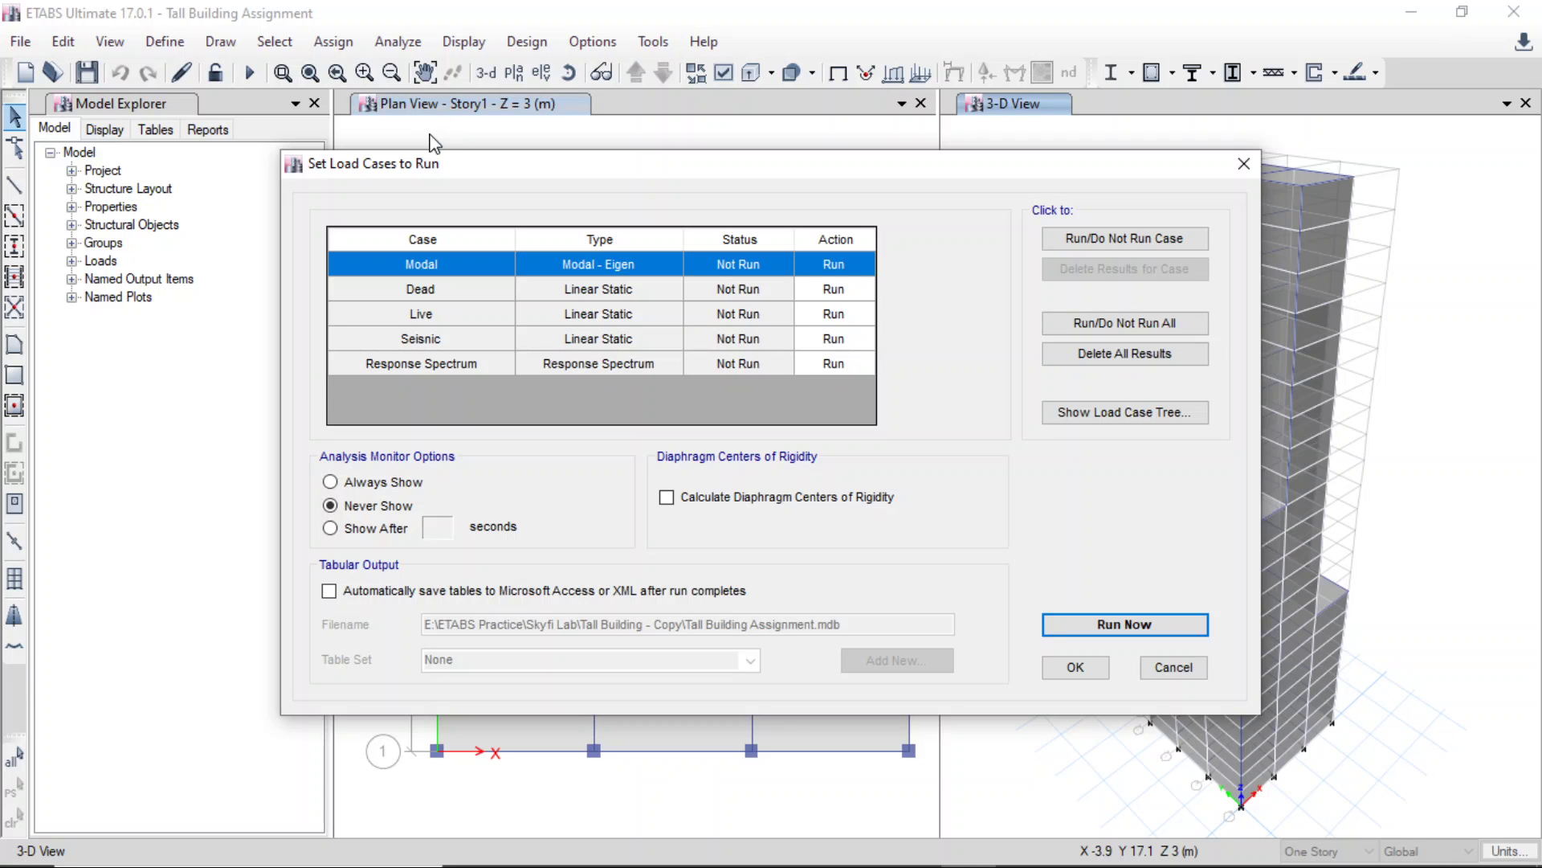
pyautogui.click(823, 293)
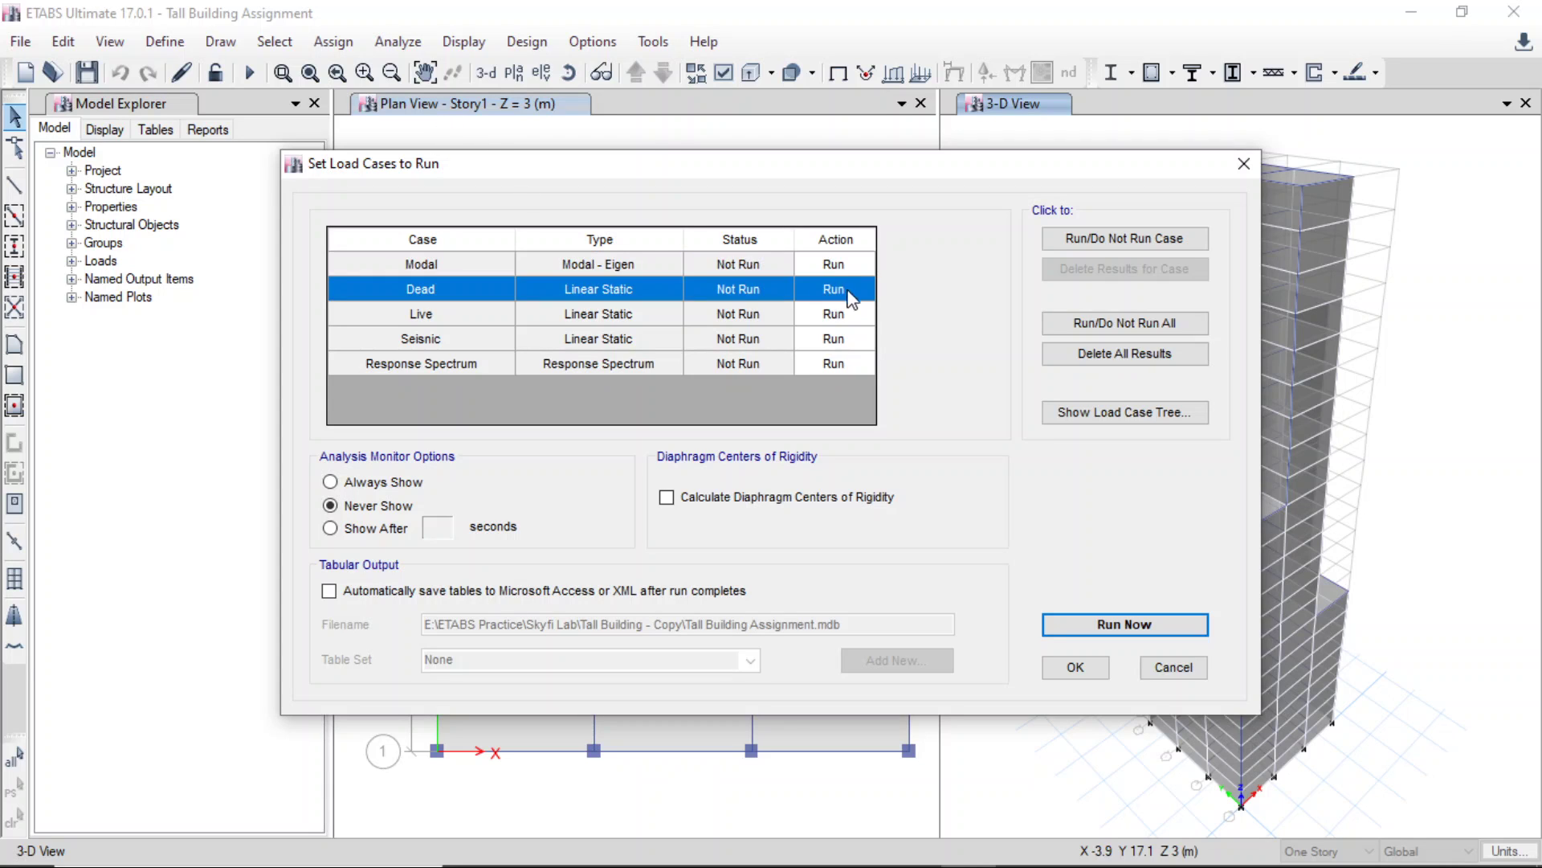
pyautogui.click(1096, 322)
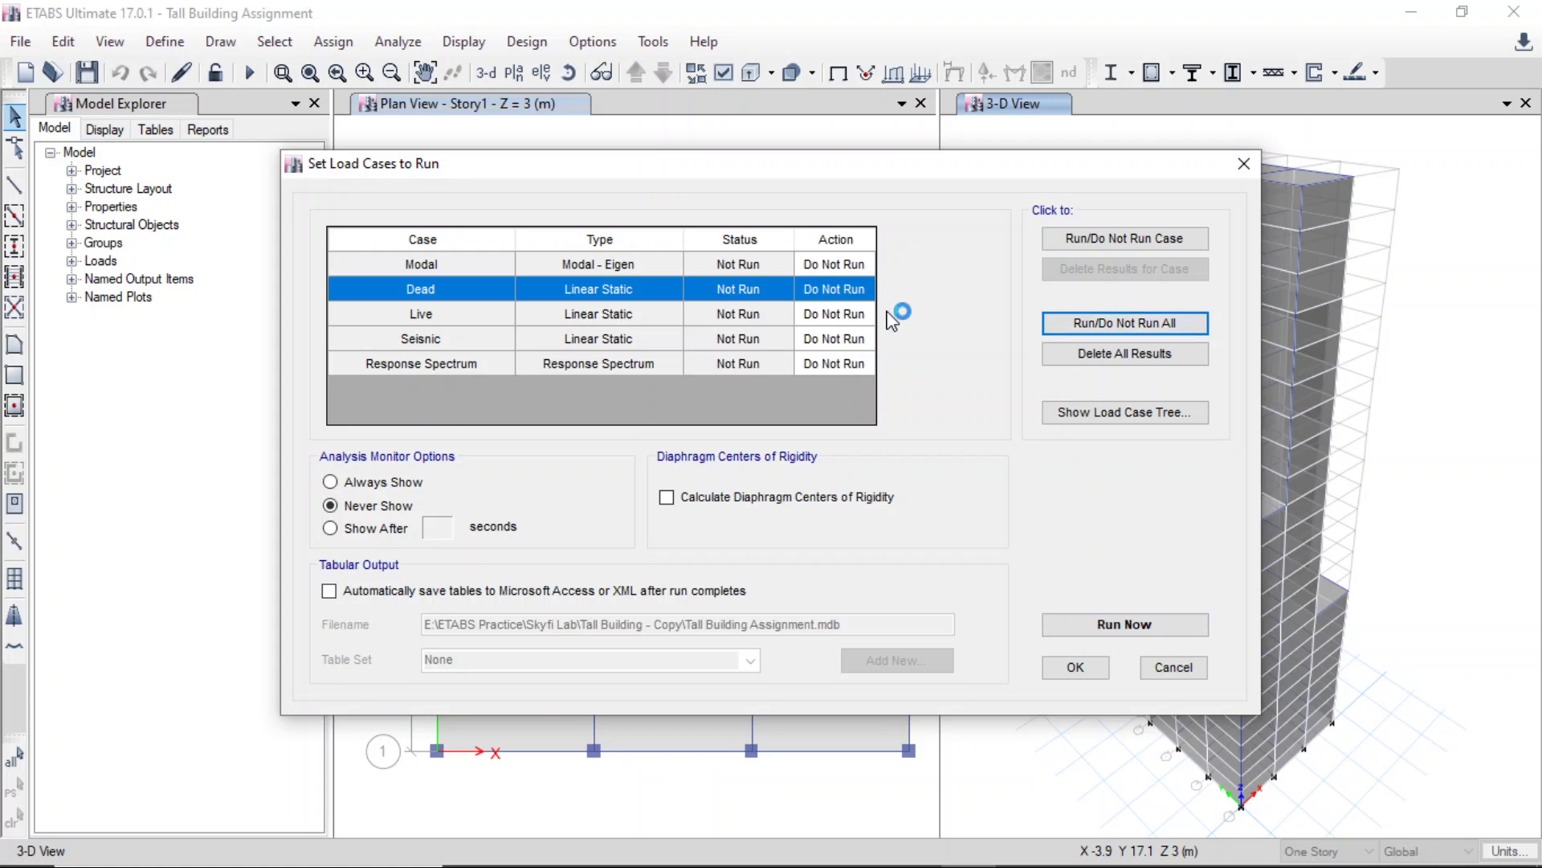
pyautogui.click(1080, 334)
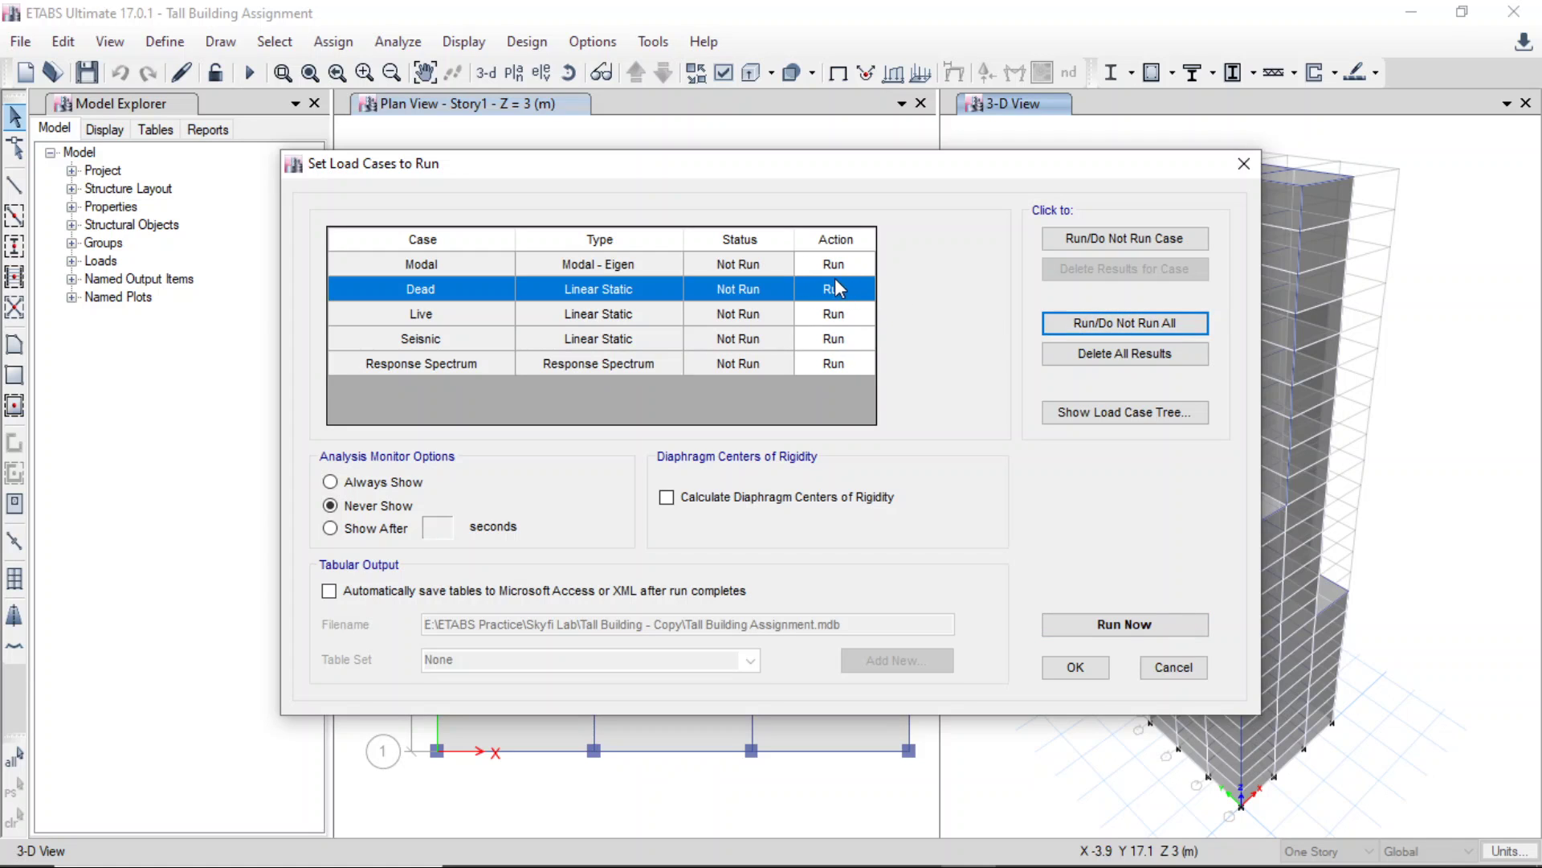
pyautogui.click(1123, 238)
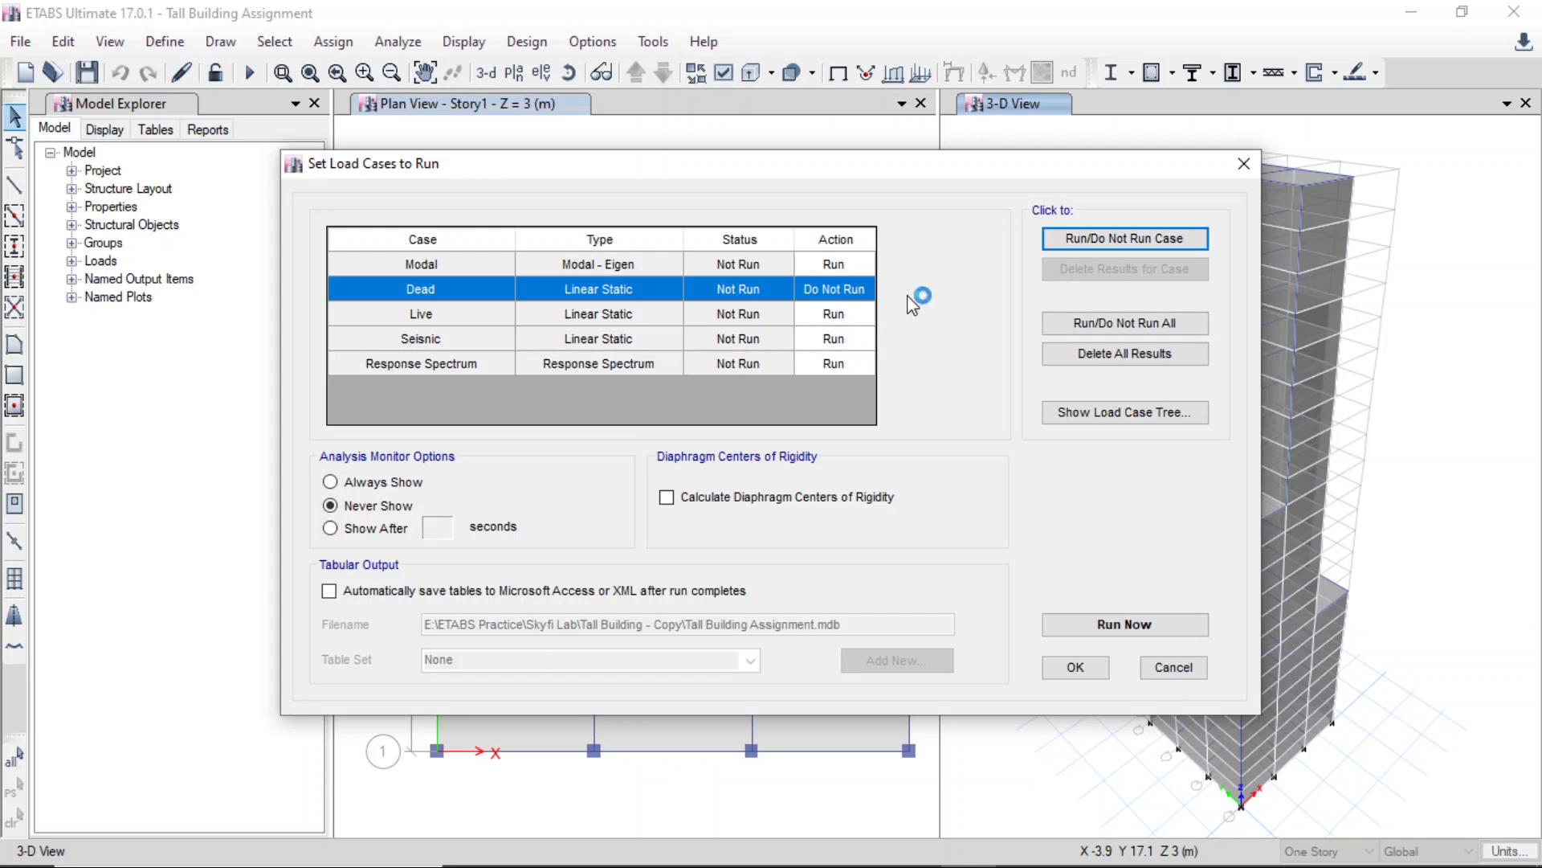
pyautogui.click(845, 315)
pyautogui.click(1046, 236)
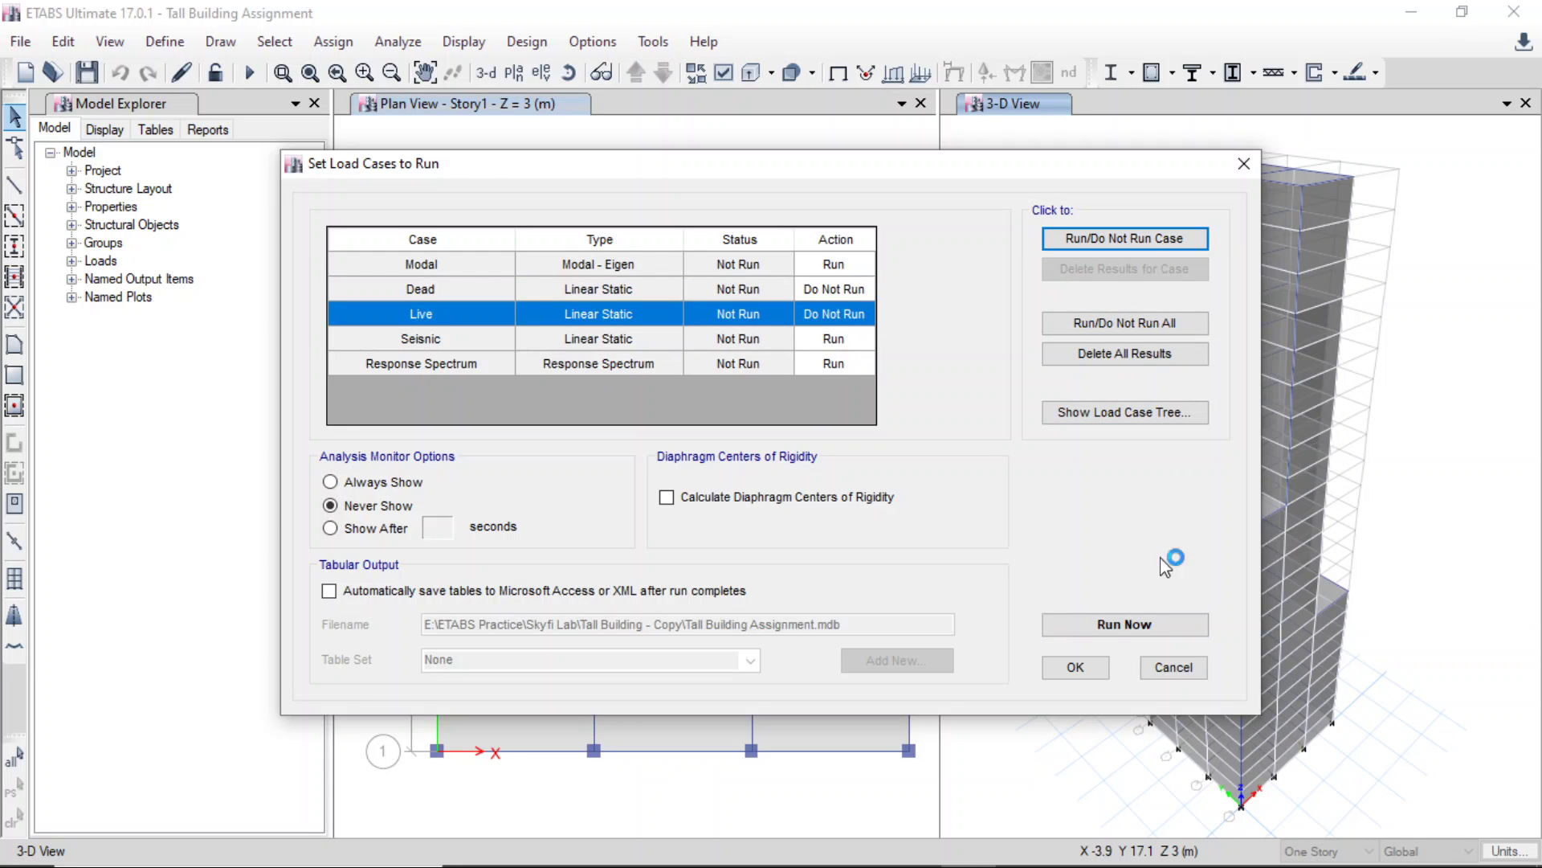
# - Run the analysis for the active load cases and inspect joint displacements on the deformed 3-D model
pyautogui.click(1107, 626)
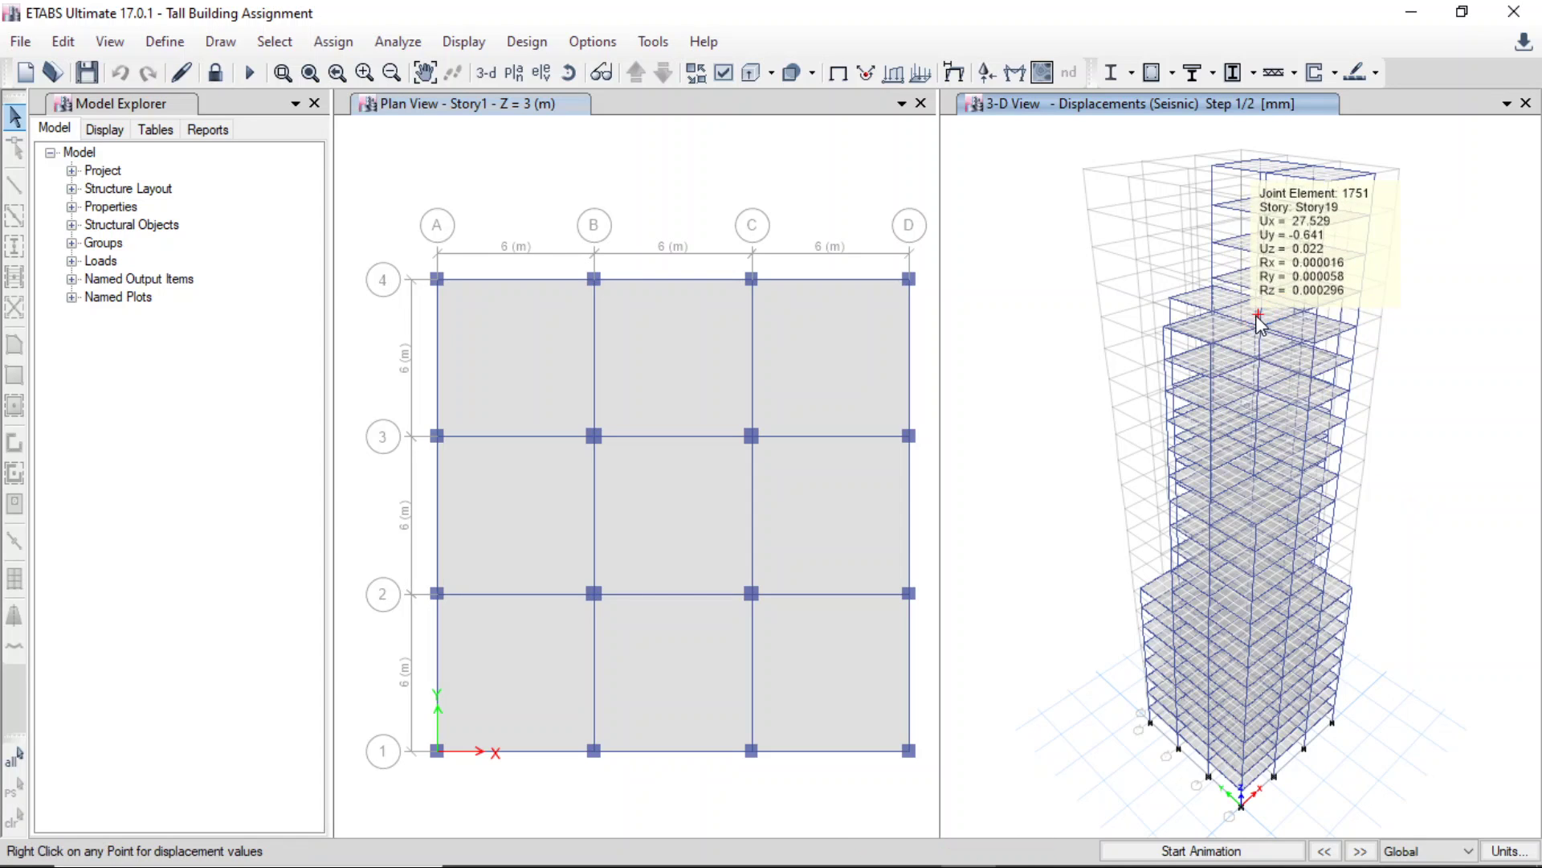
pyautogui.moveTo(1217, 394)
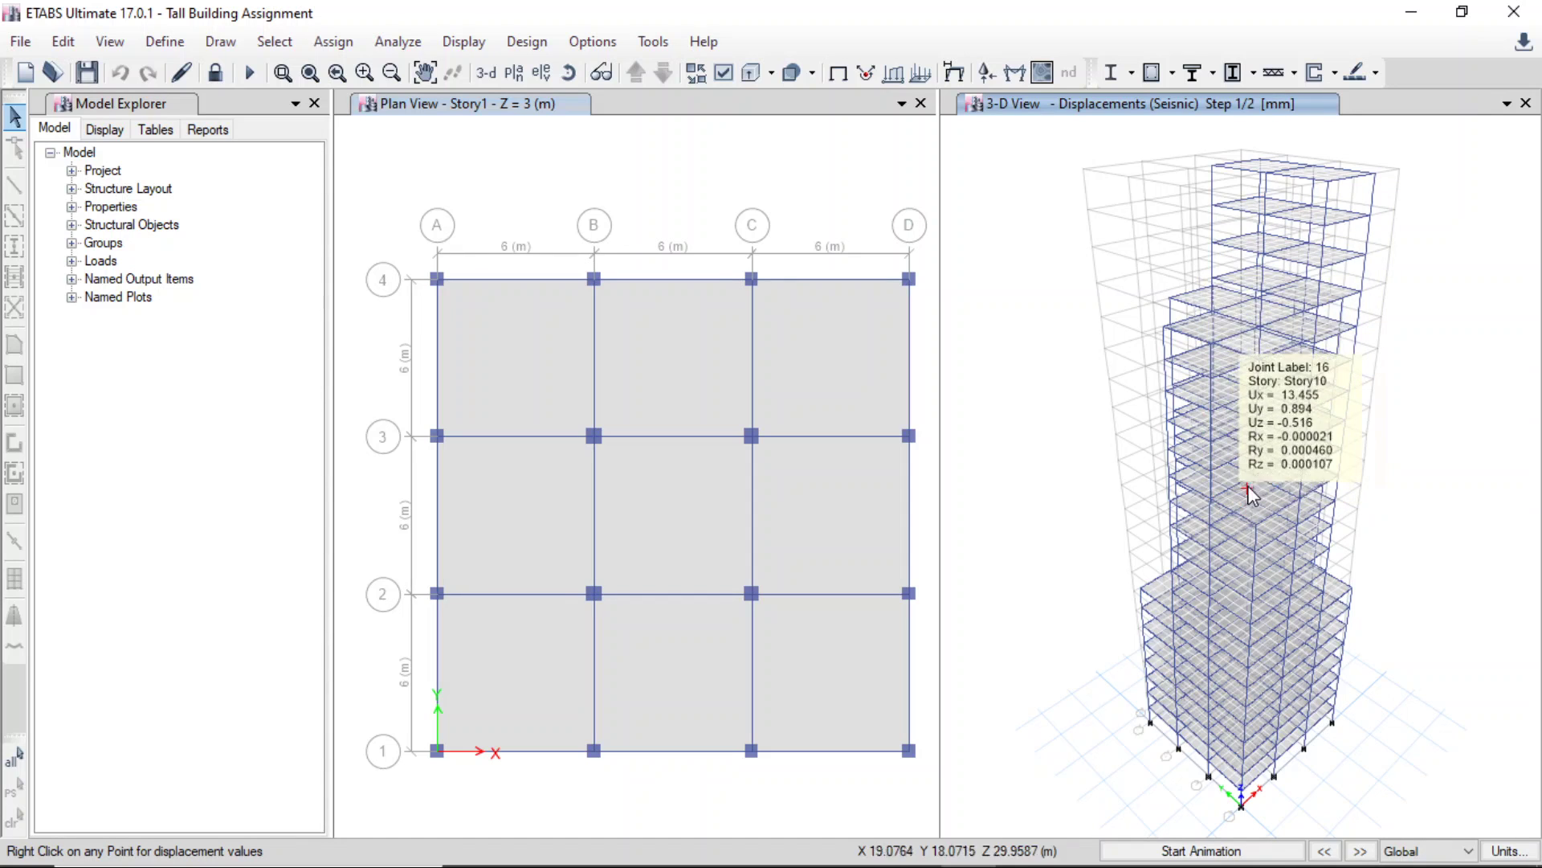
pyautogui.rightClick(1204, 412)
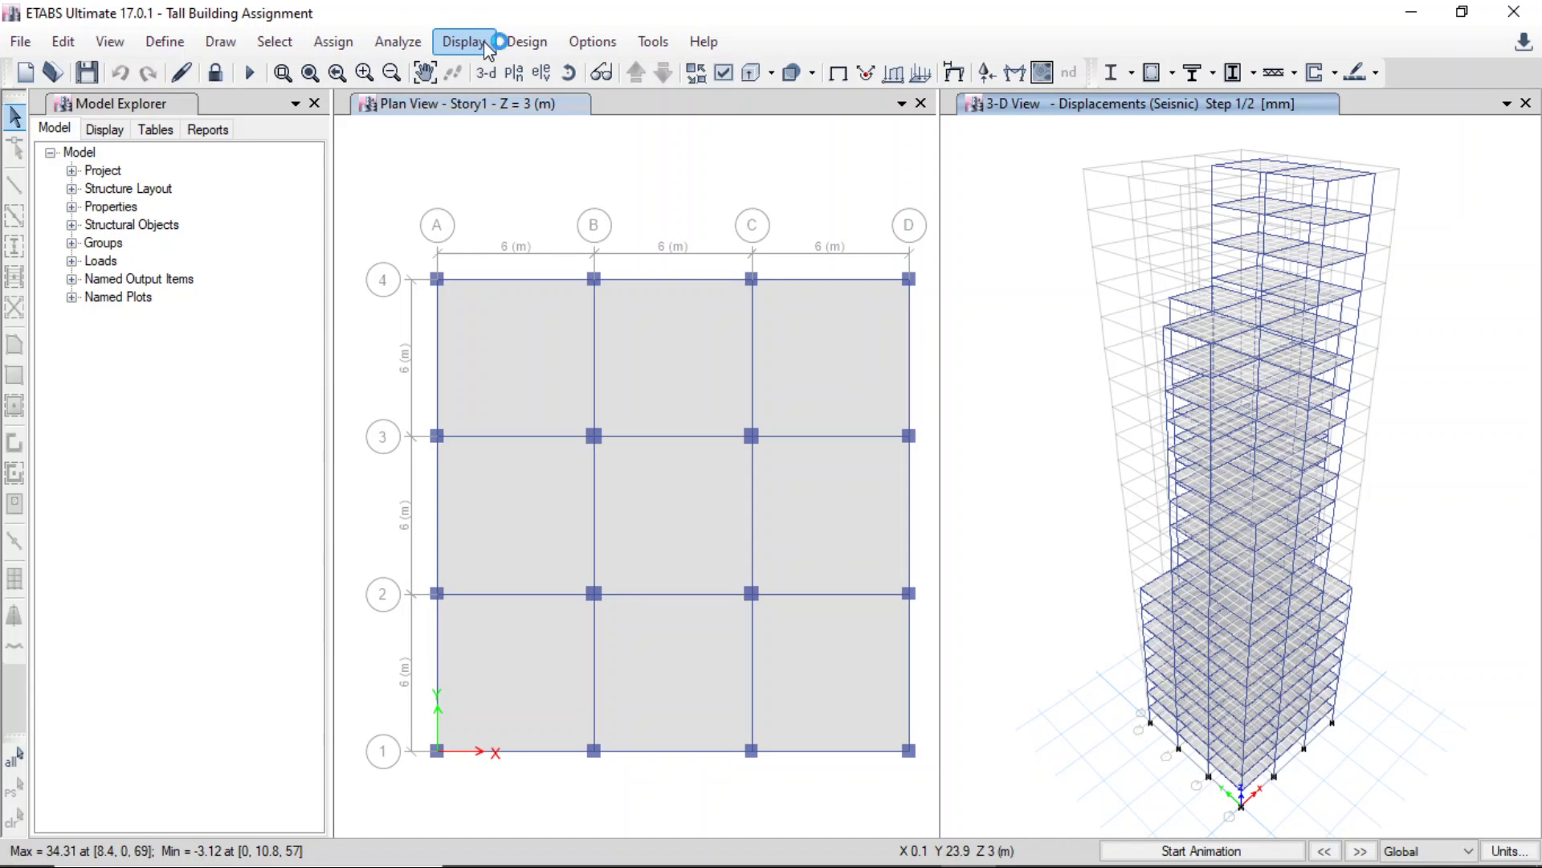
# - Accept the concrete frame design preferences with design code IS 456:2000 and start the concrete frame design check
pyautogui.click(513, 46)
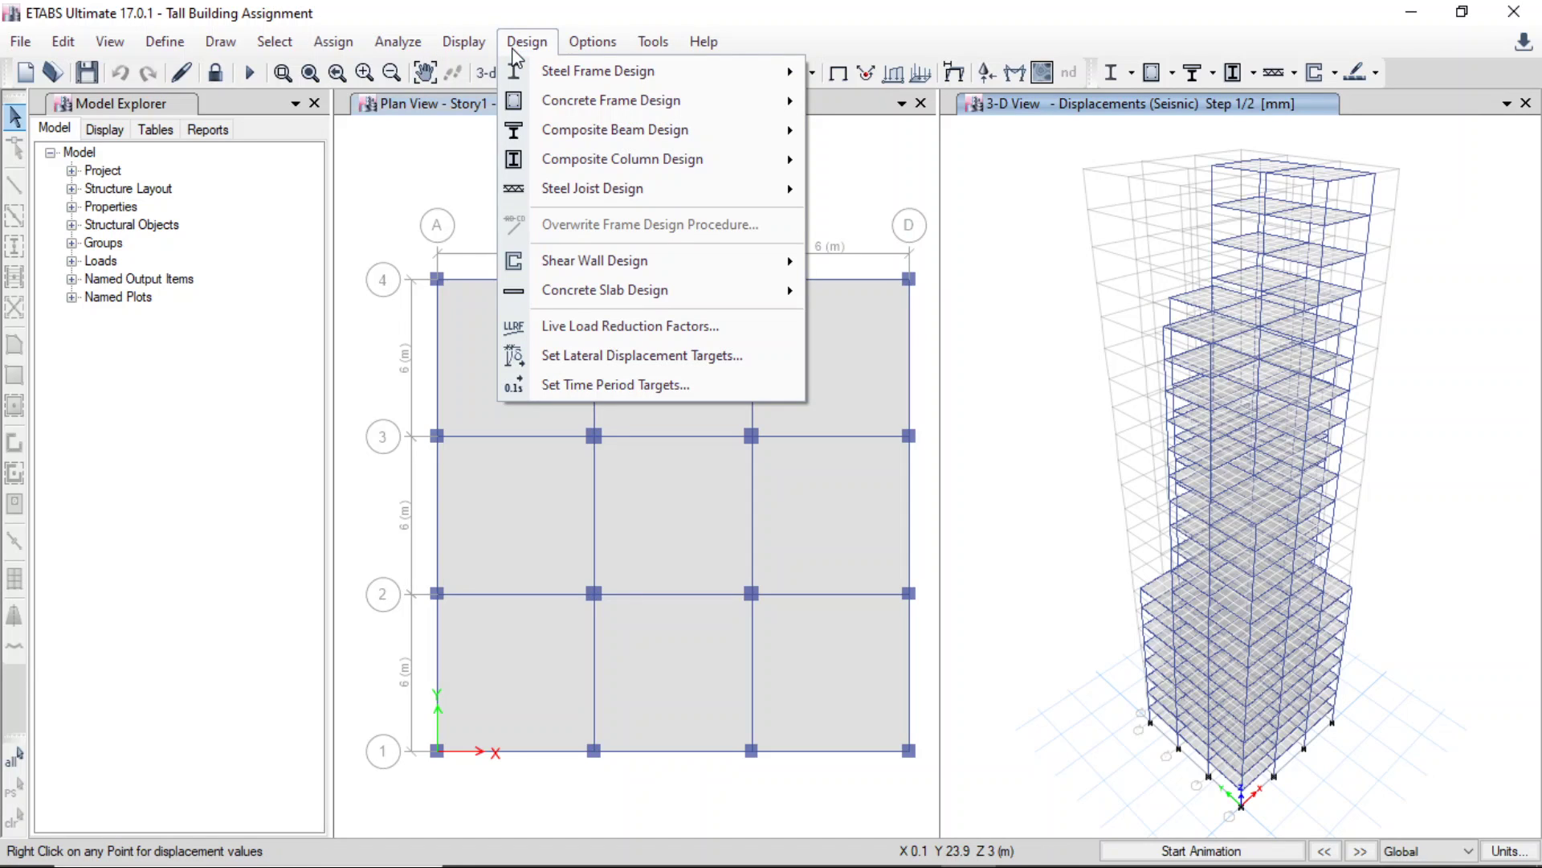
pyautogui.moveTo(571, 101)
pyautogui.click(899, 103)
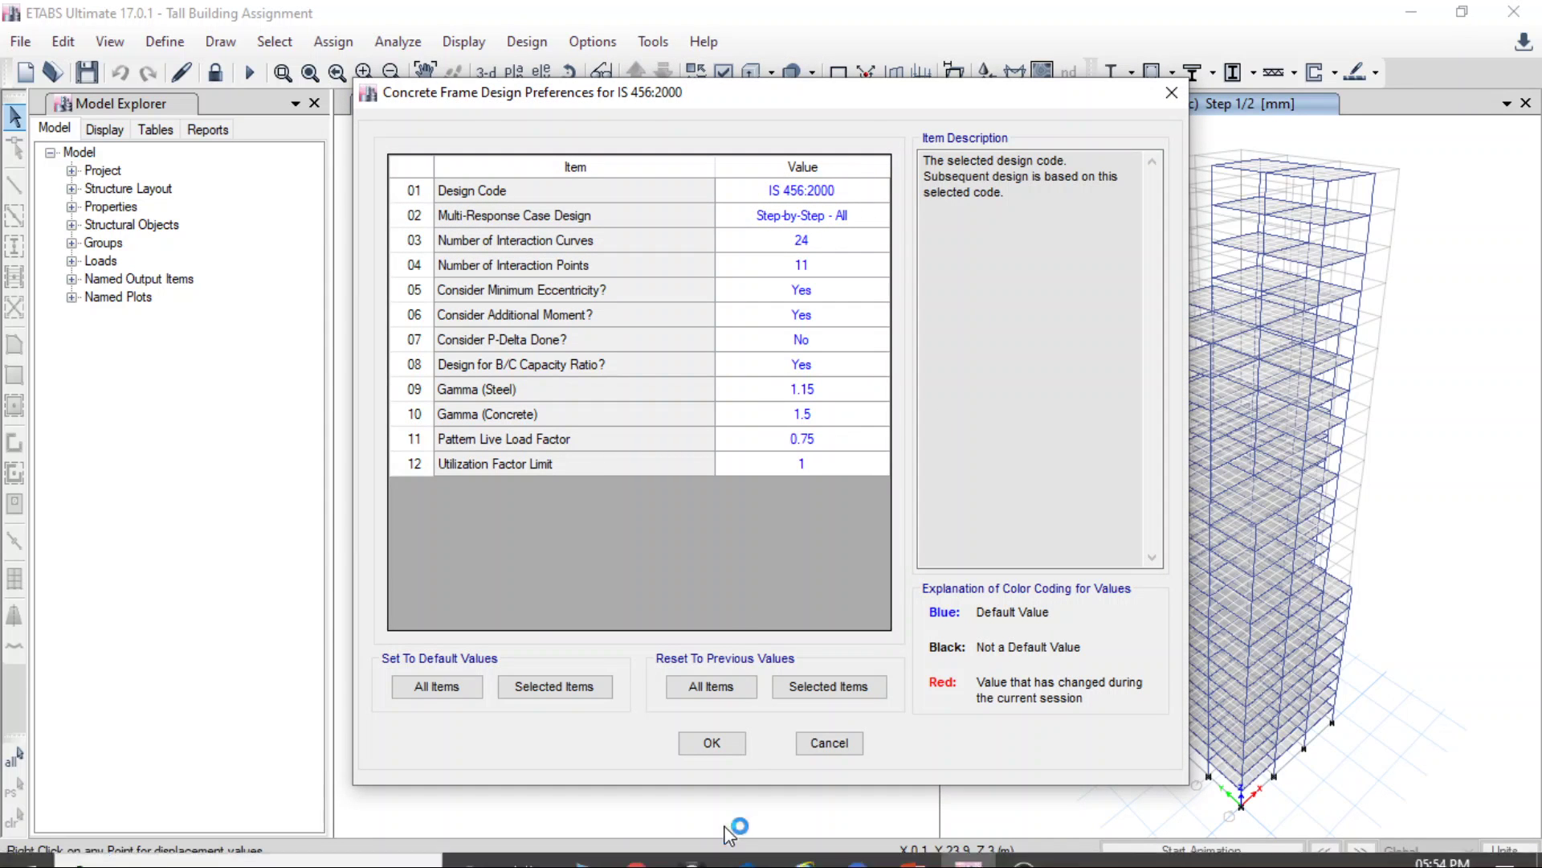
pyautogui.click(712, 742)
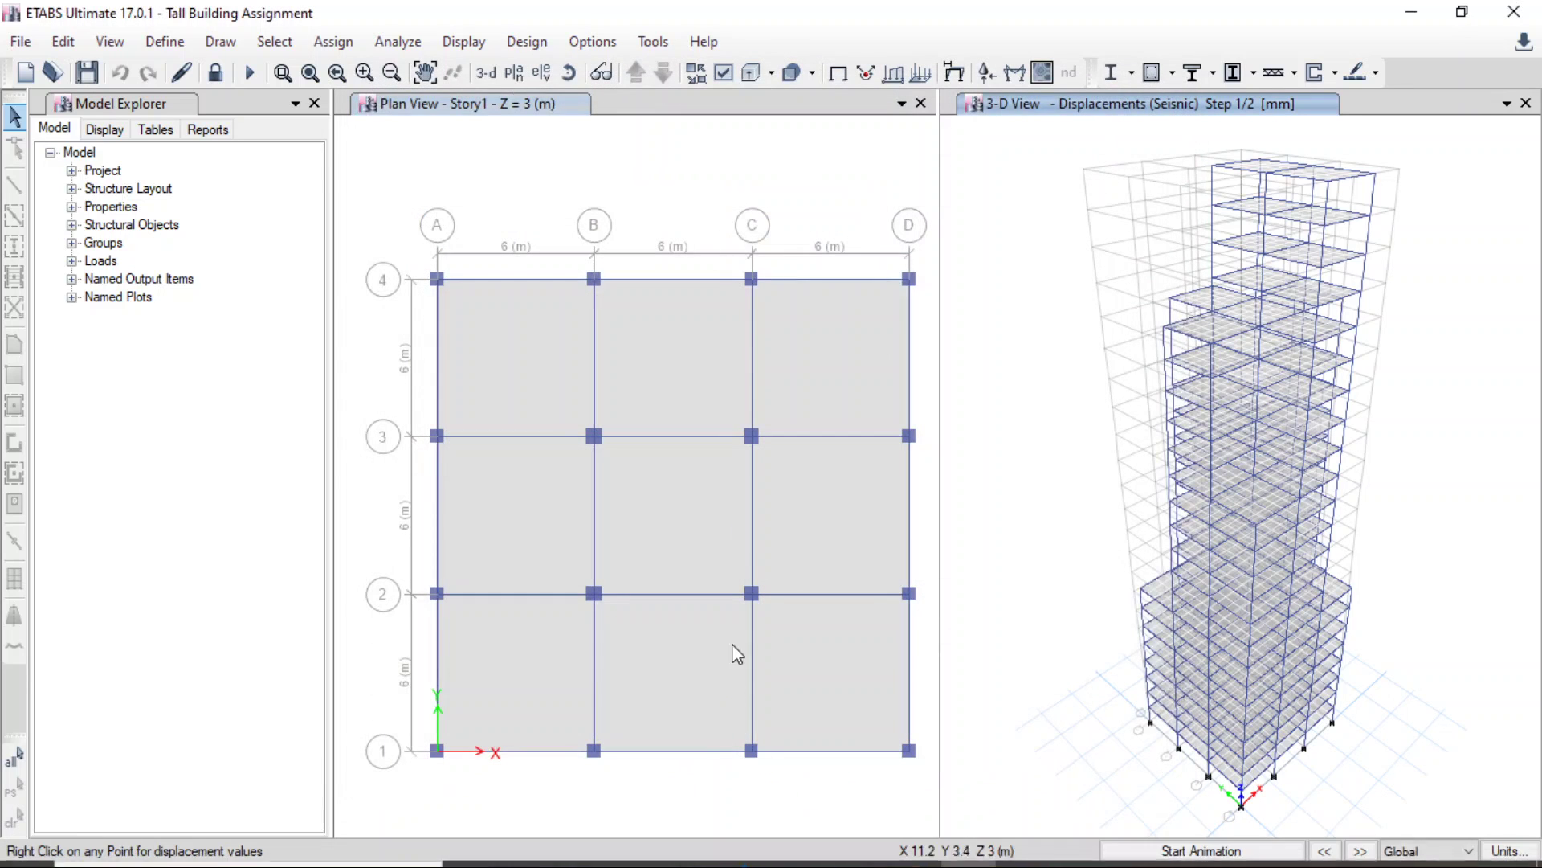
pyautogui.click(527, 41)
pyautogui.moveTo(559, 81)
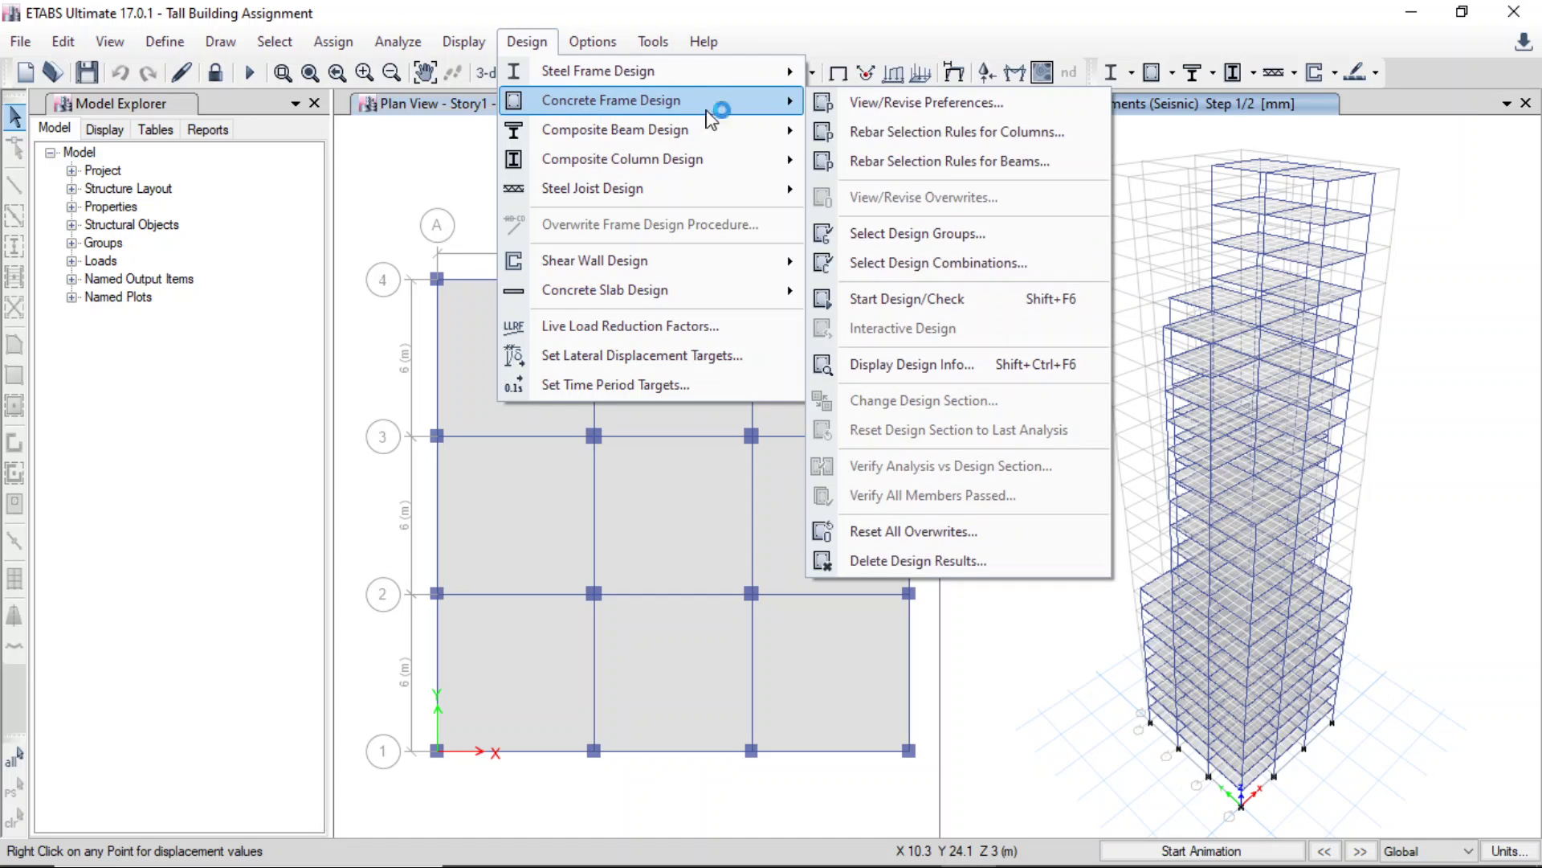
pyautogui.click(946, 300)
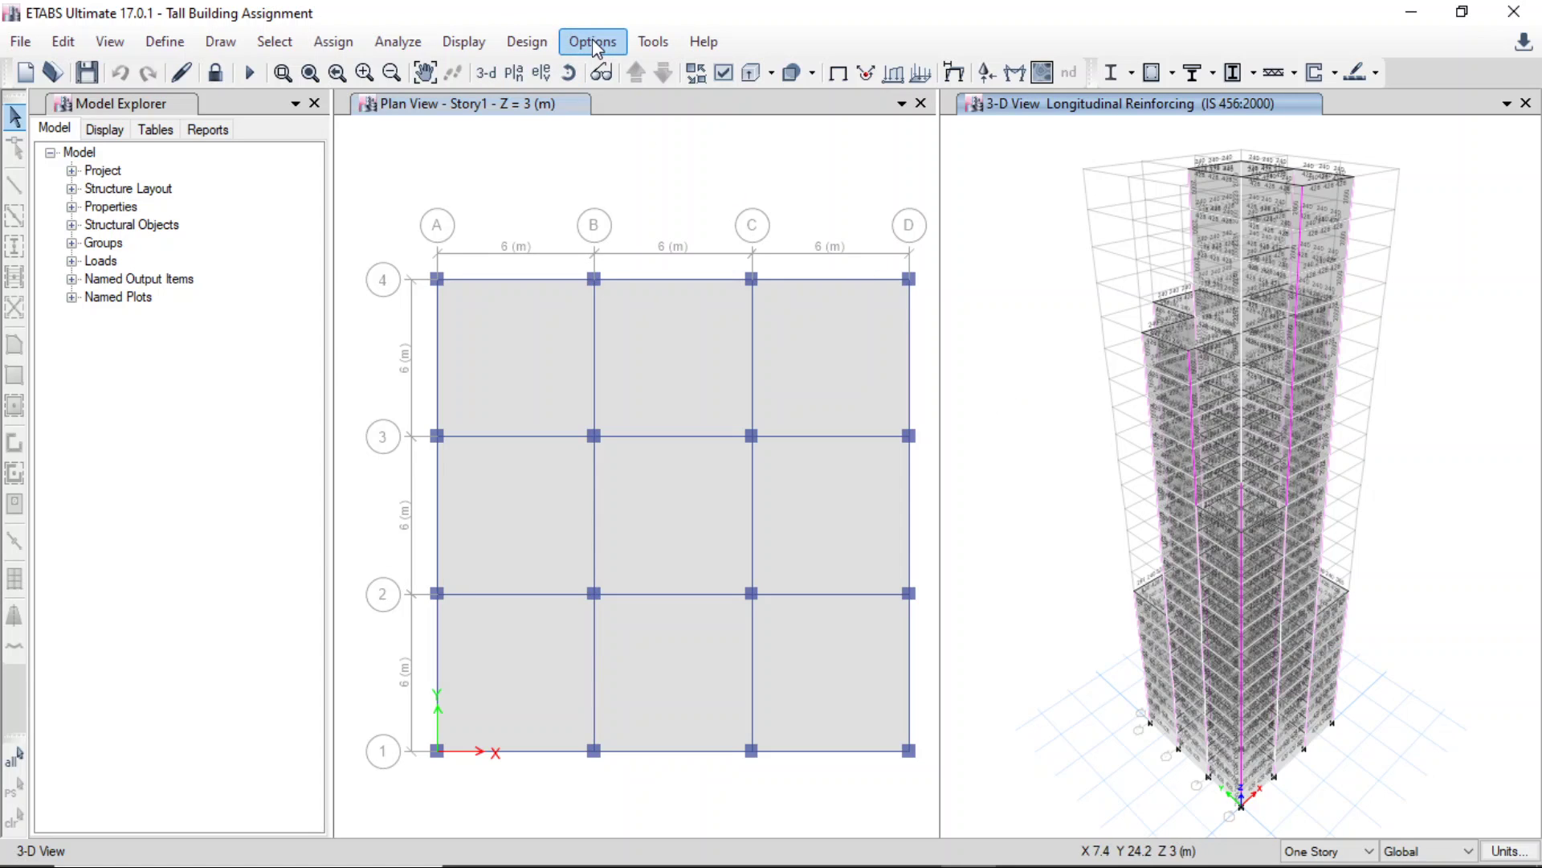
# - Verify whether all concrete frame members pass the design check and dismiss the result message
pyautogui.click(528, 43)
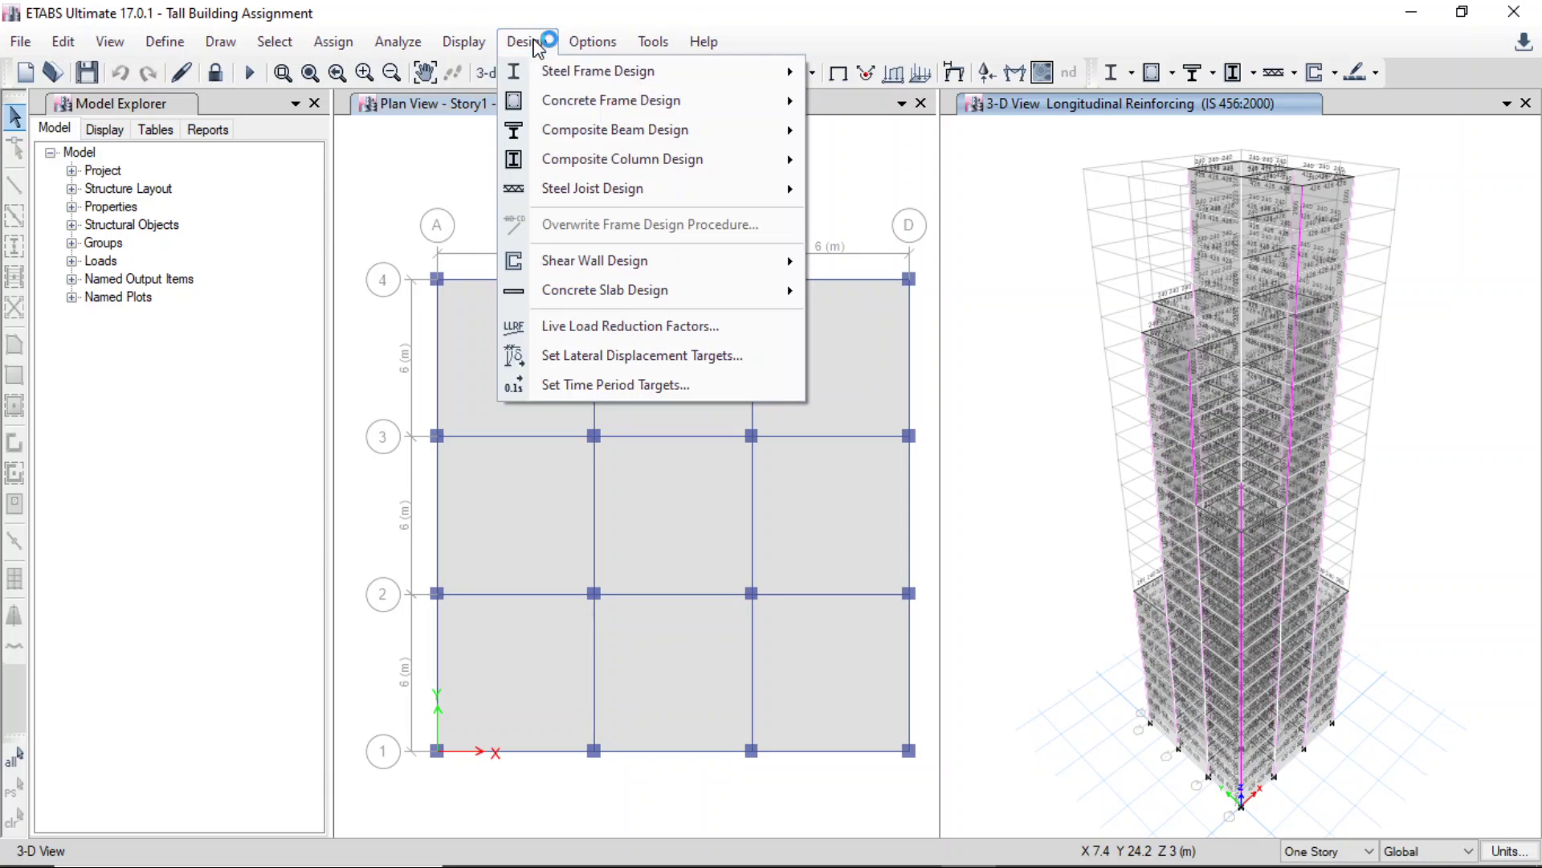
pyautogui.moveTo(567, 112)
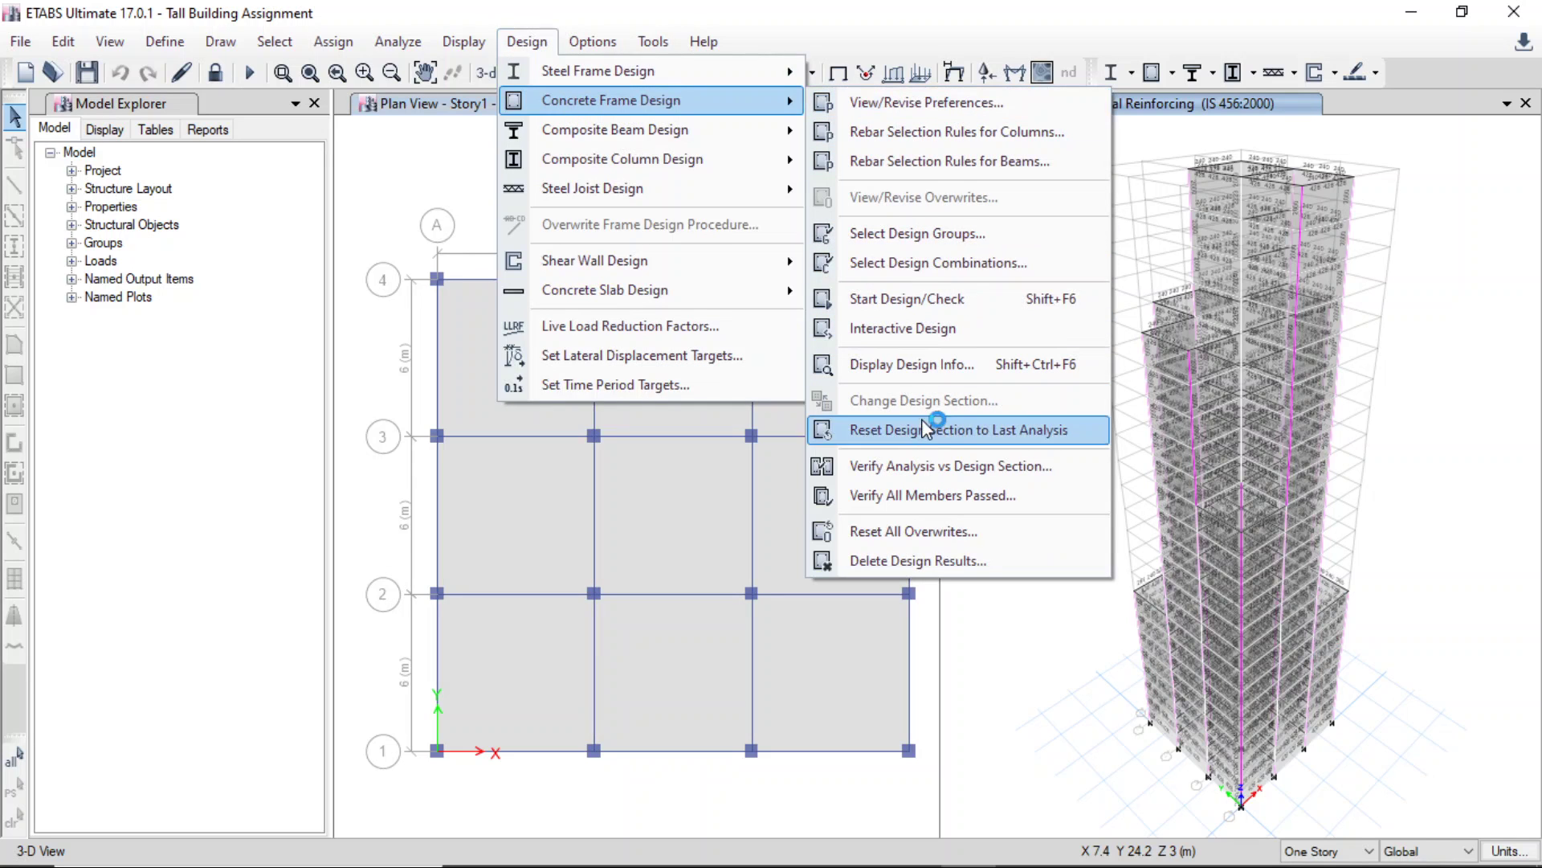
pyautogui.click(925, 503)
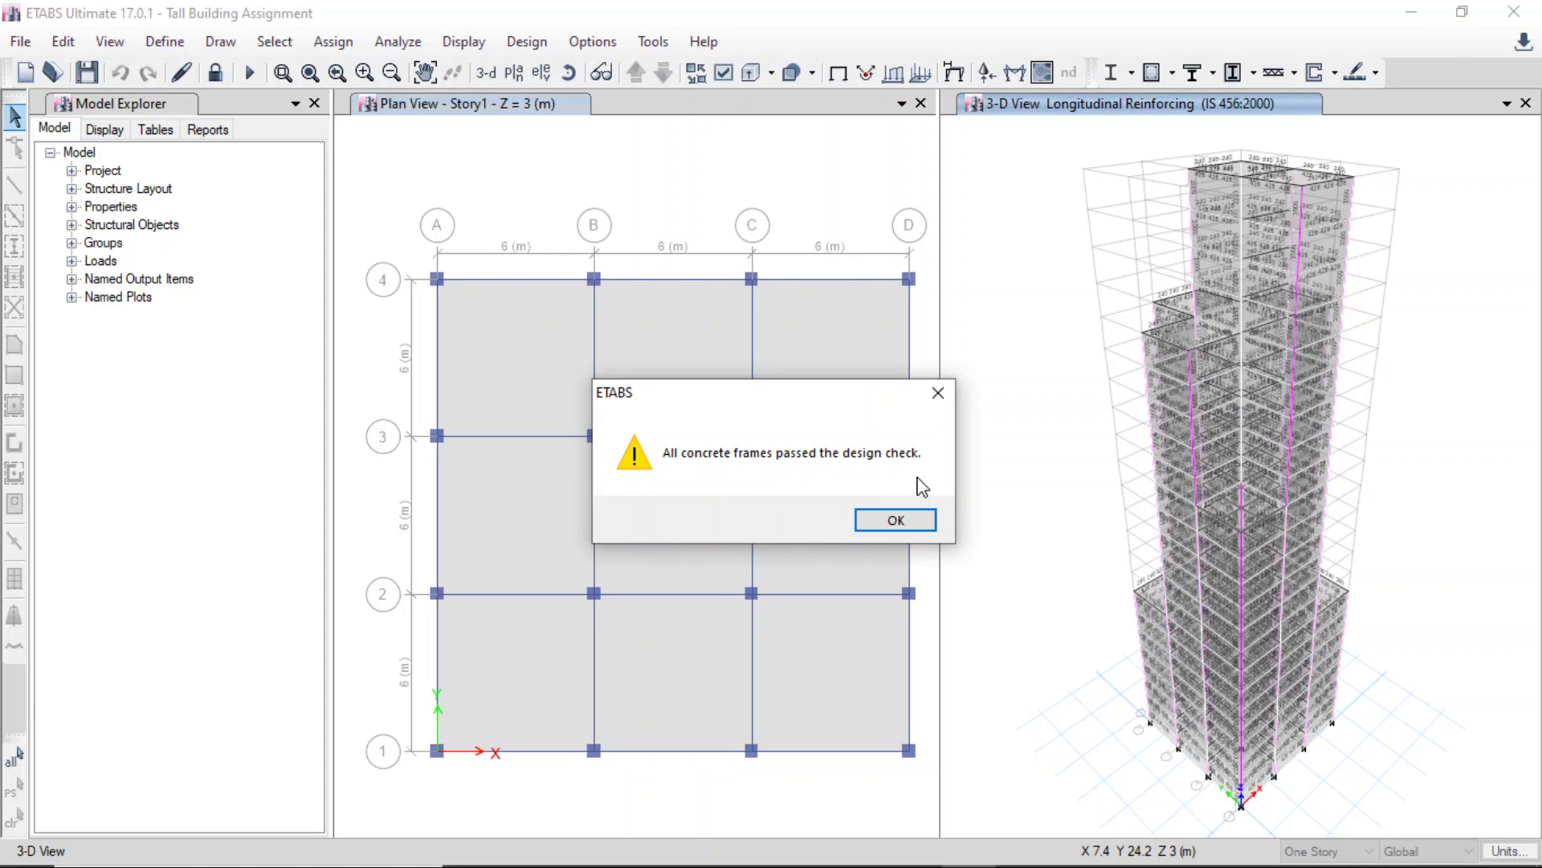
pyautogui.click(894, 523)
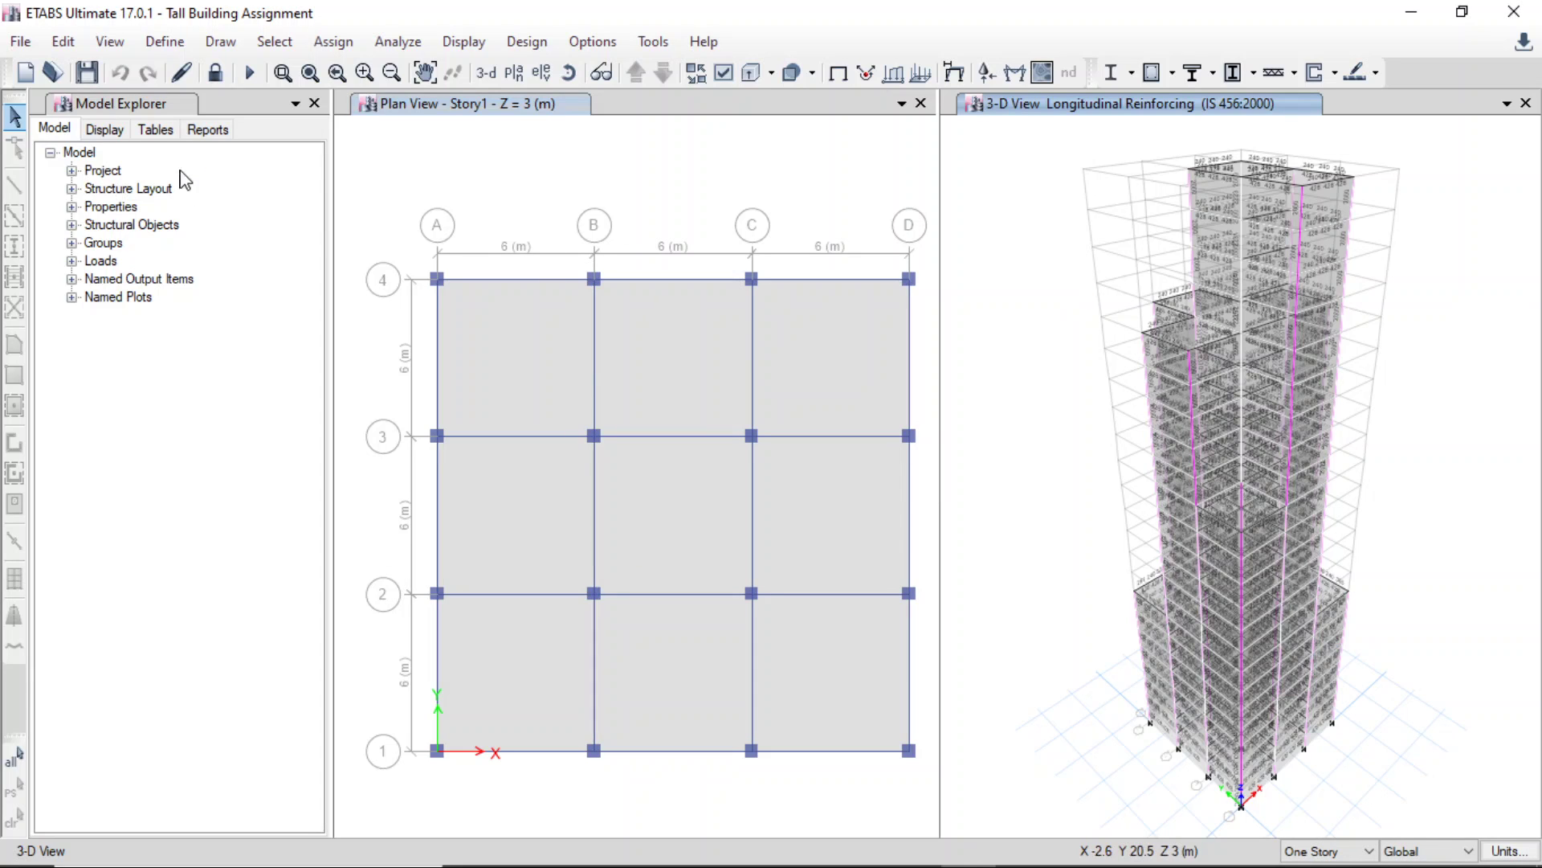
# - Generate the Summary Report and review its pages of load, story result and modal result tables
pyautogui.click(208, 130)
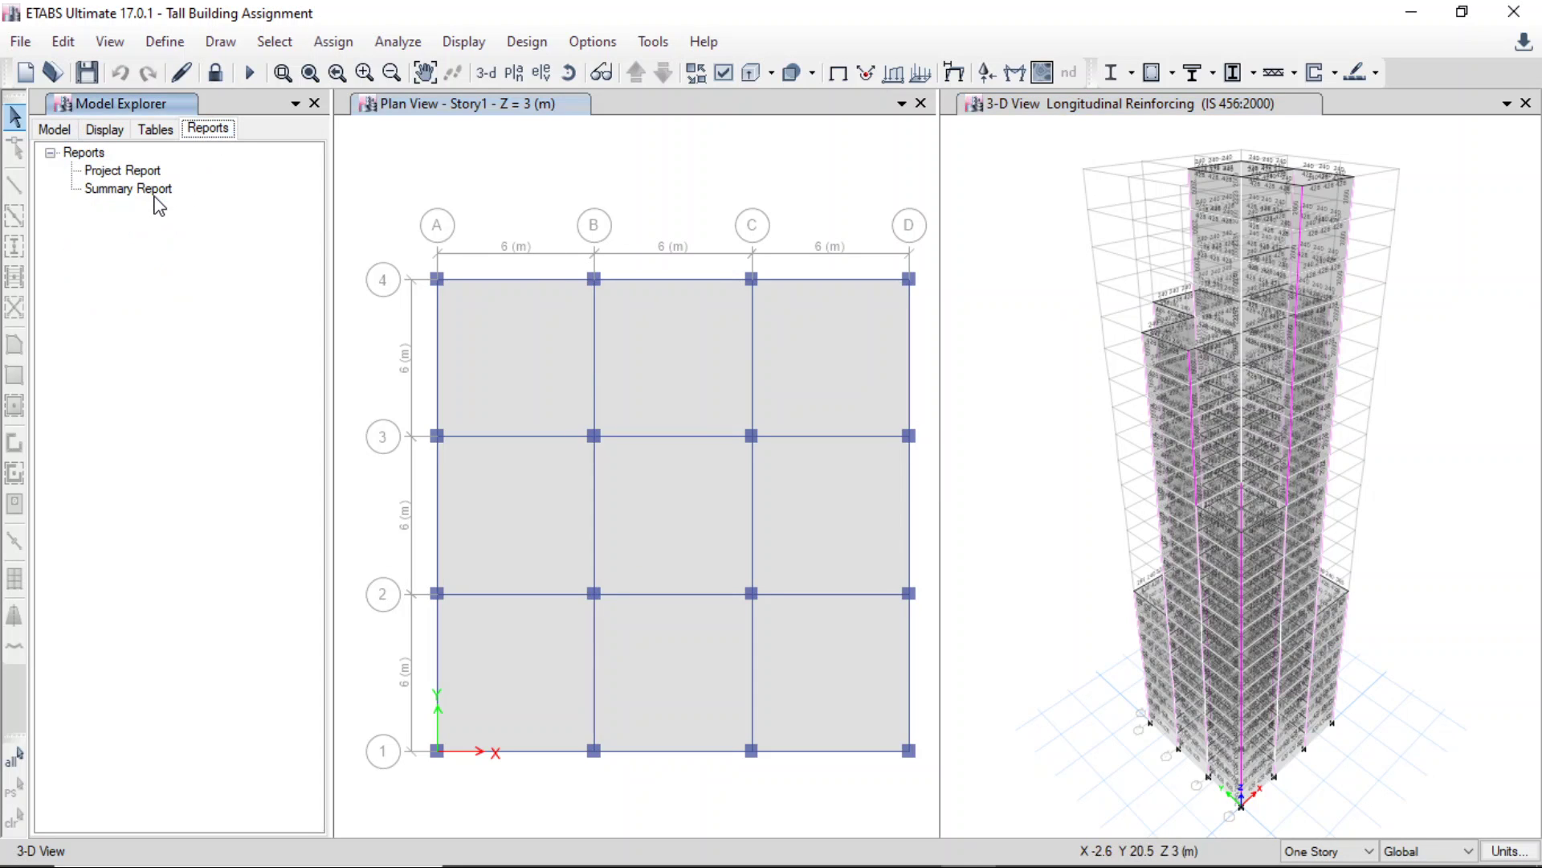
pyautogui.doubleClick(155, 197)
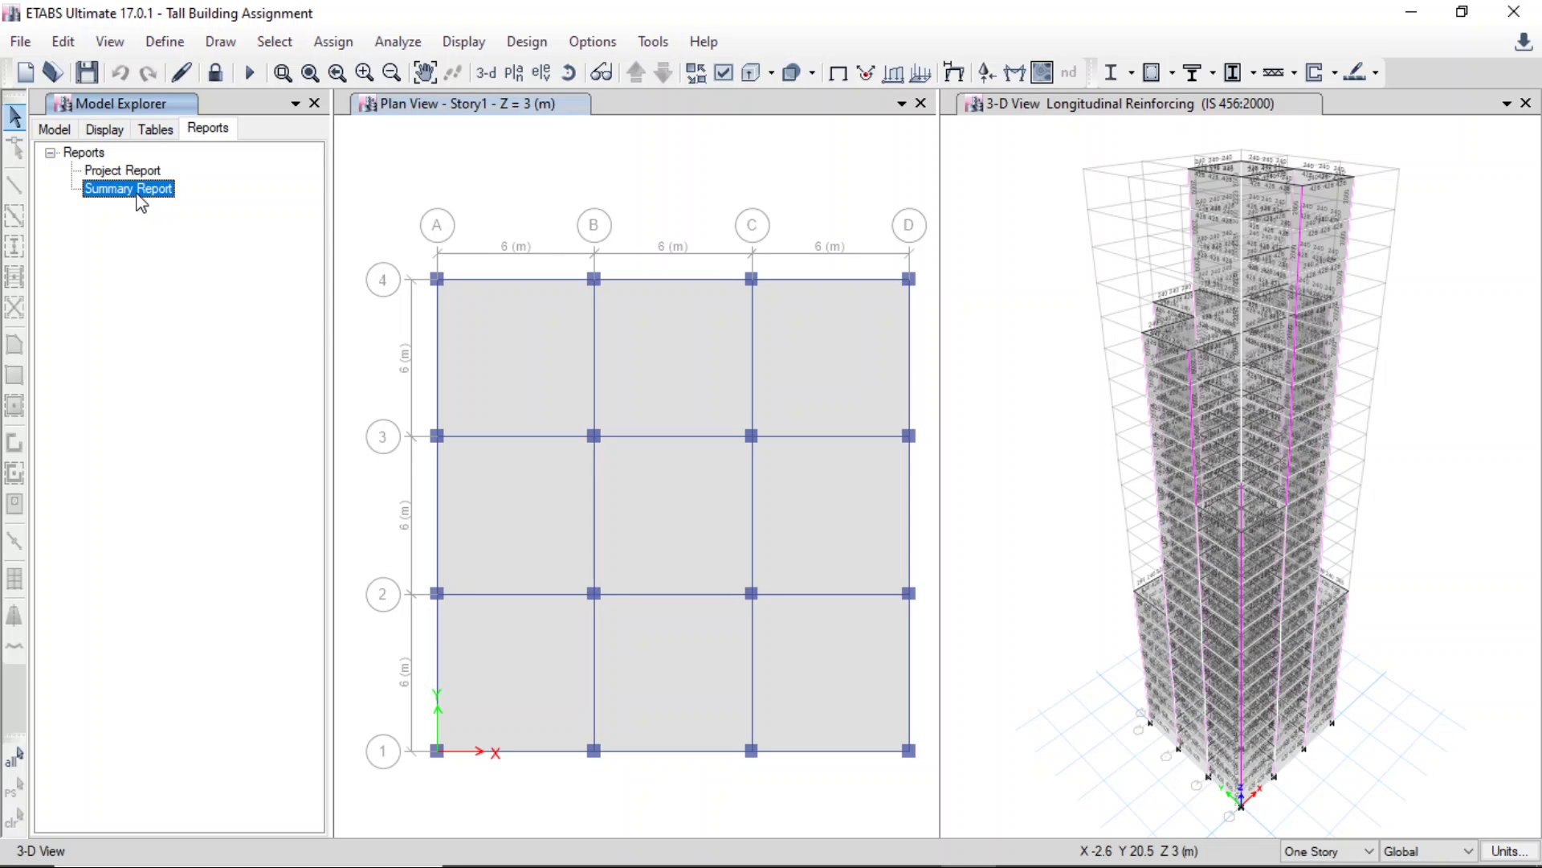
pyautogui.doubleClick(137, 196)
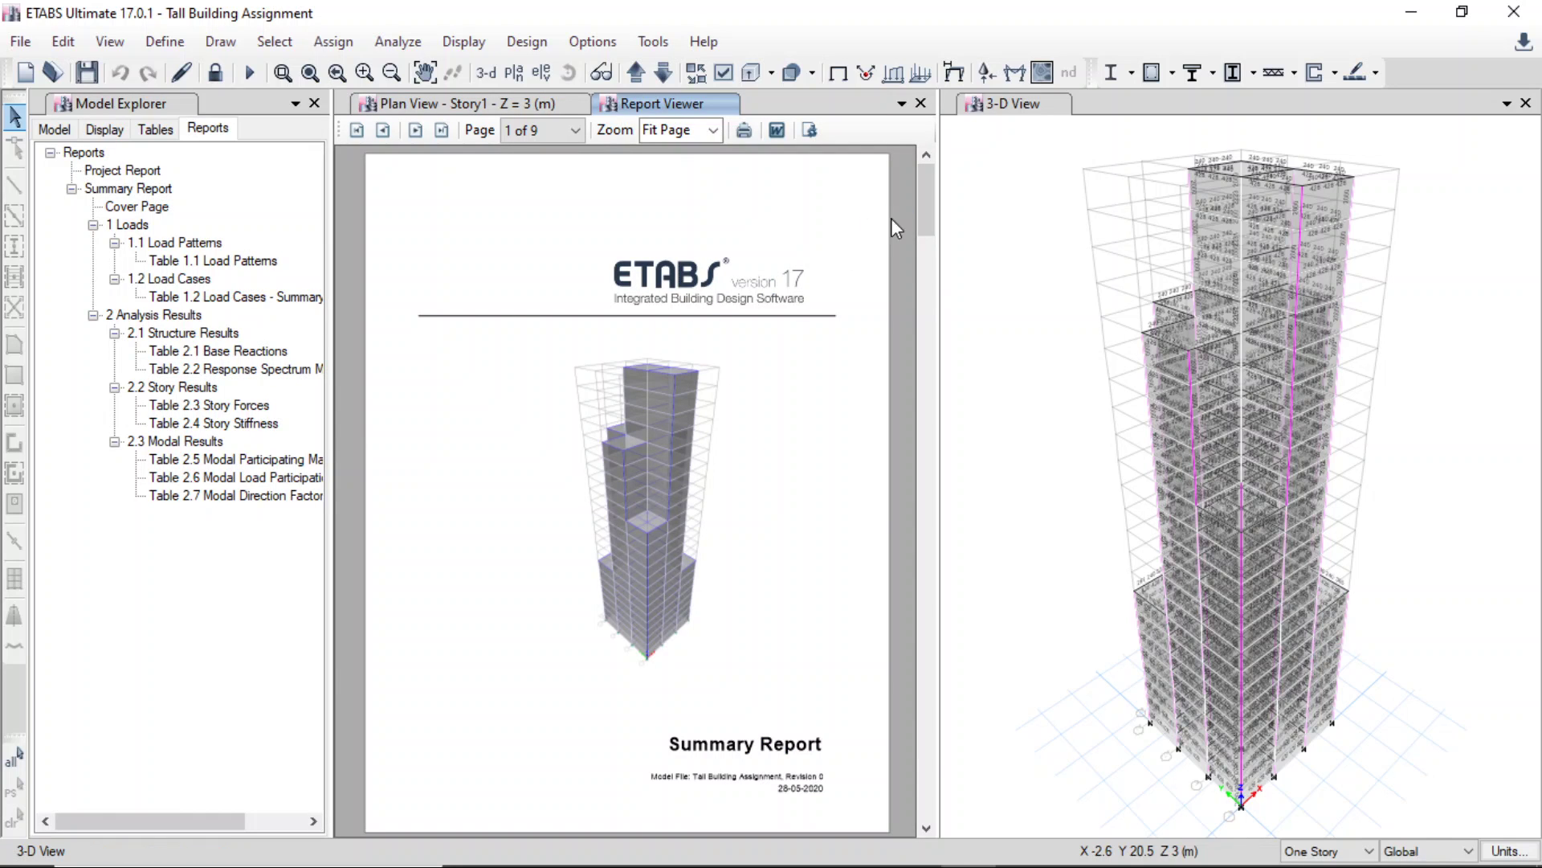
pyautogui.click(921, 227)
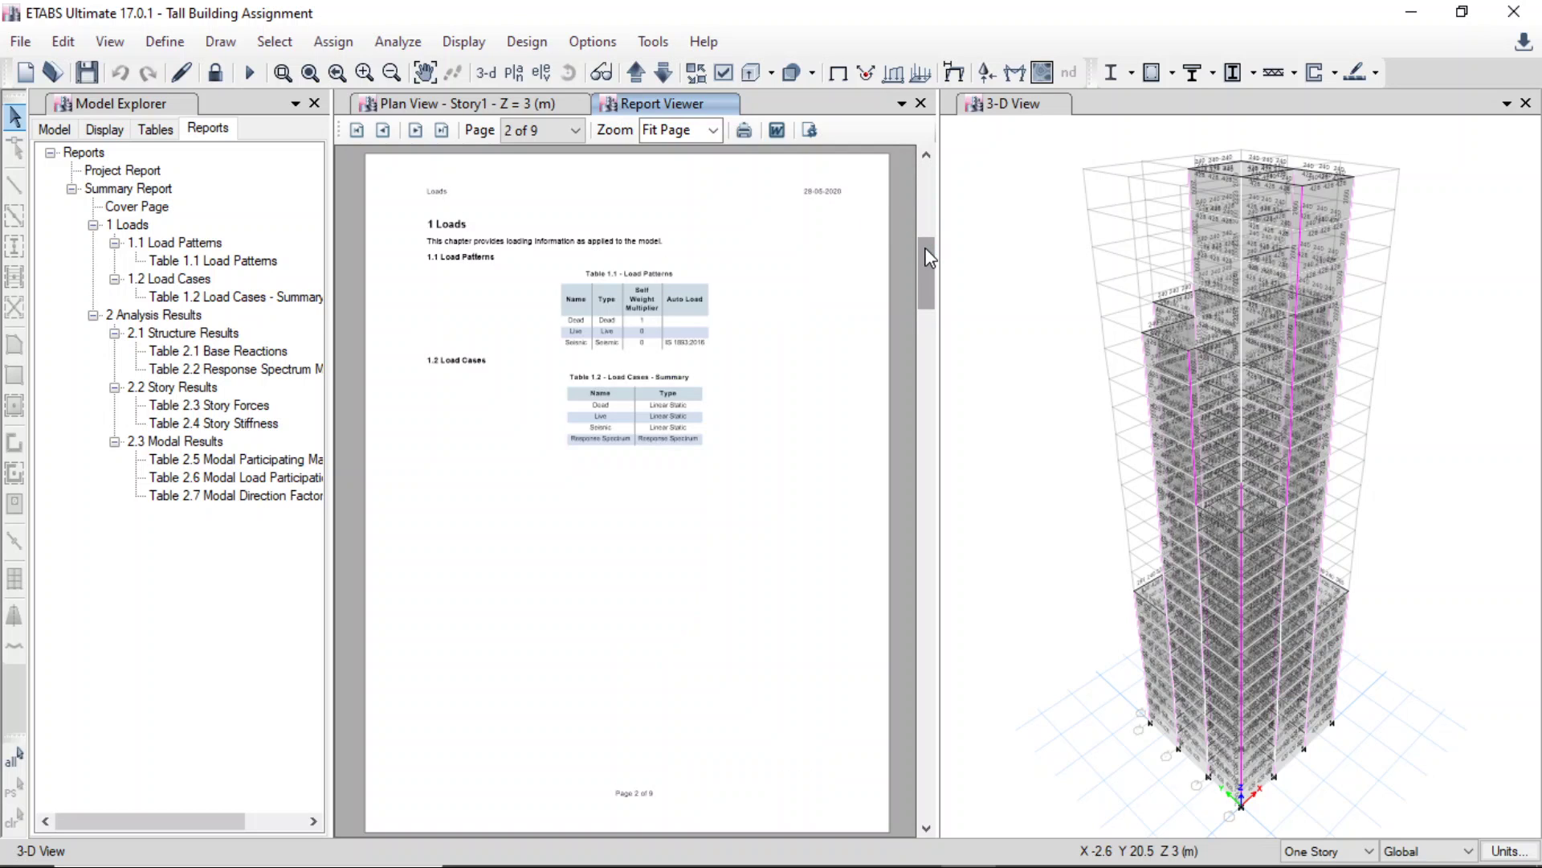
pyautogui.scroll(-2, 928, 257)
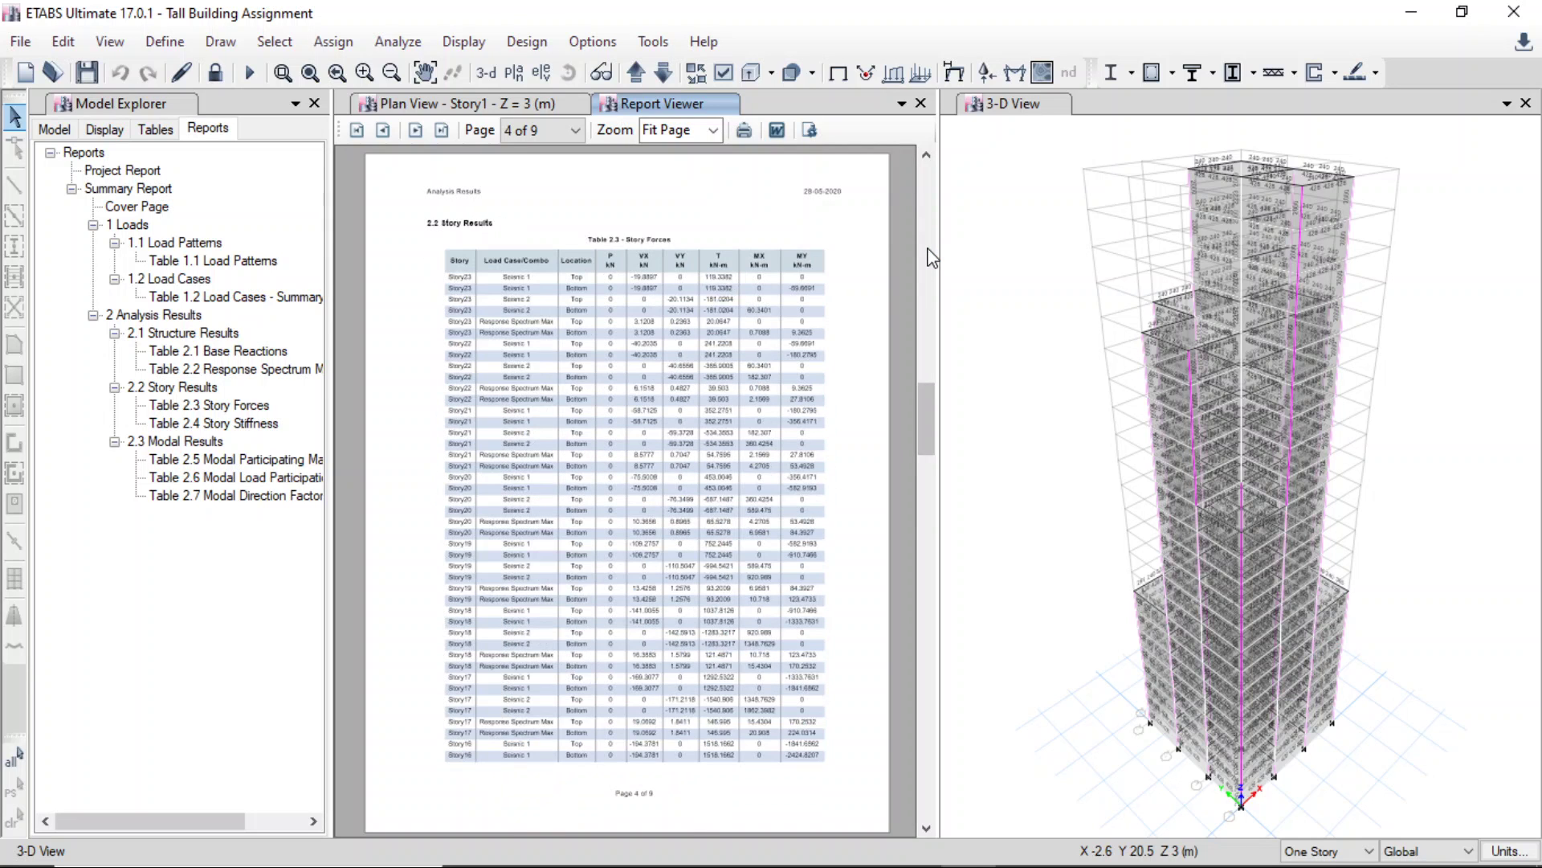
pyautogui.scroll(-3, 932, 257)
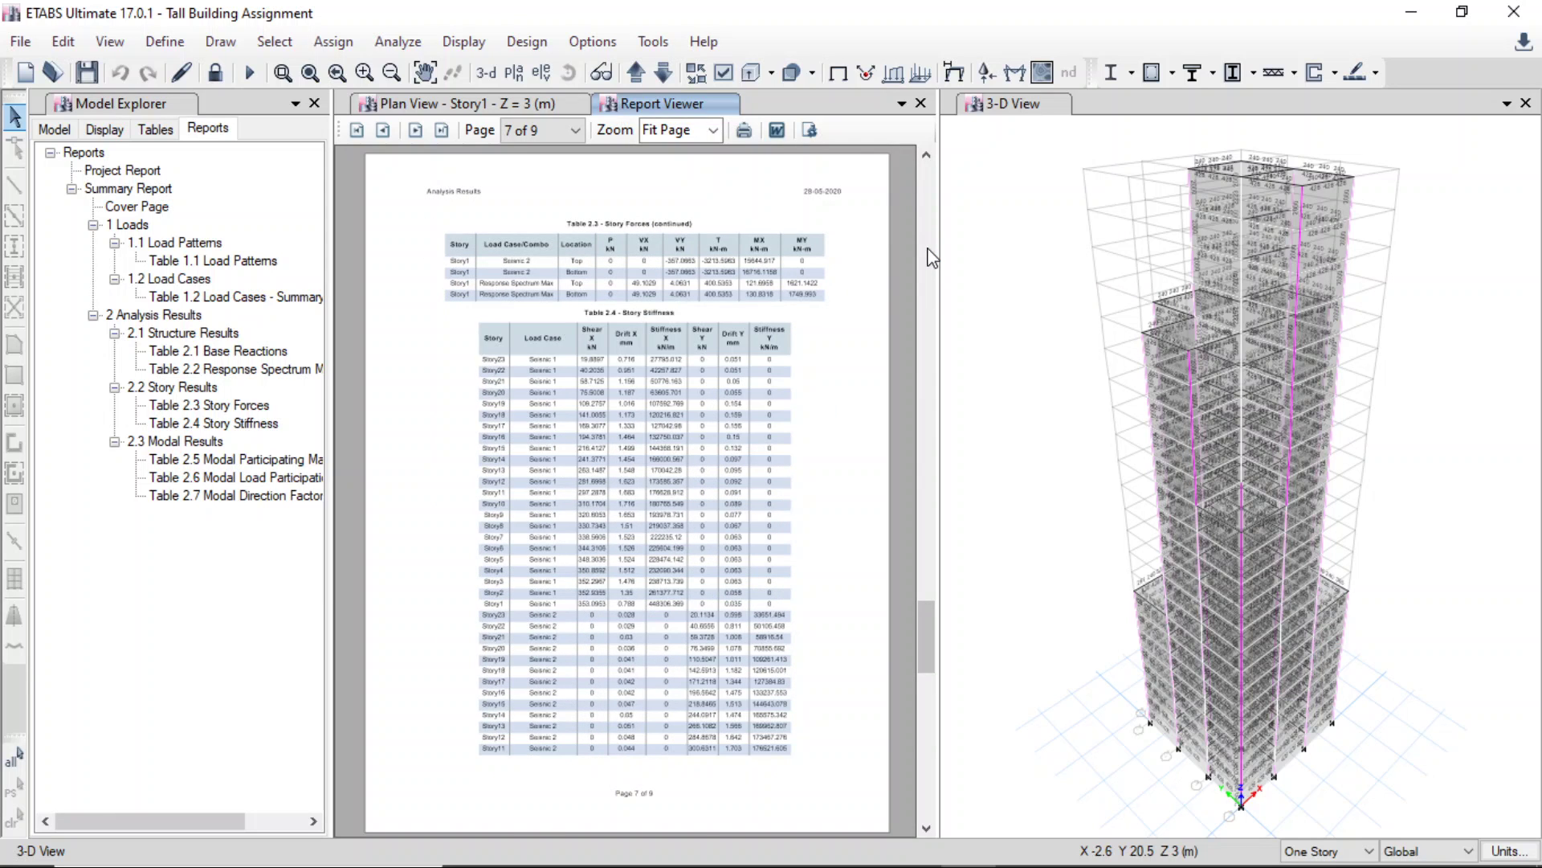
pyautogui.scroll(-2, 932, 257)
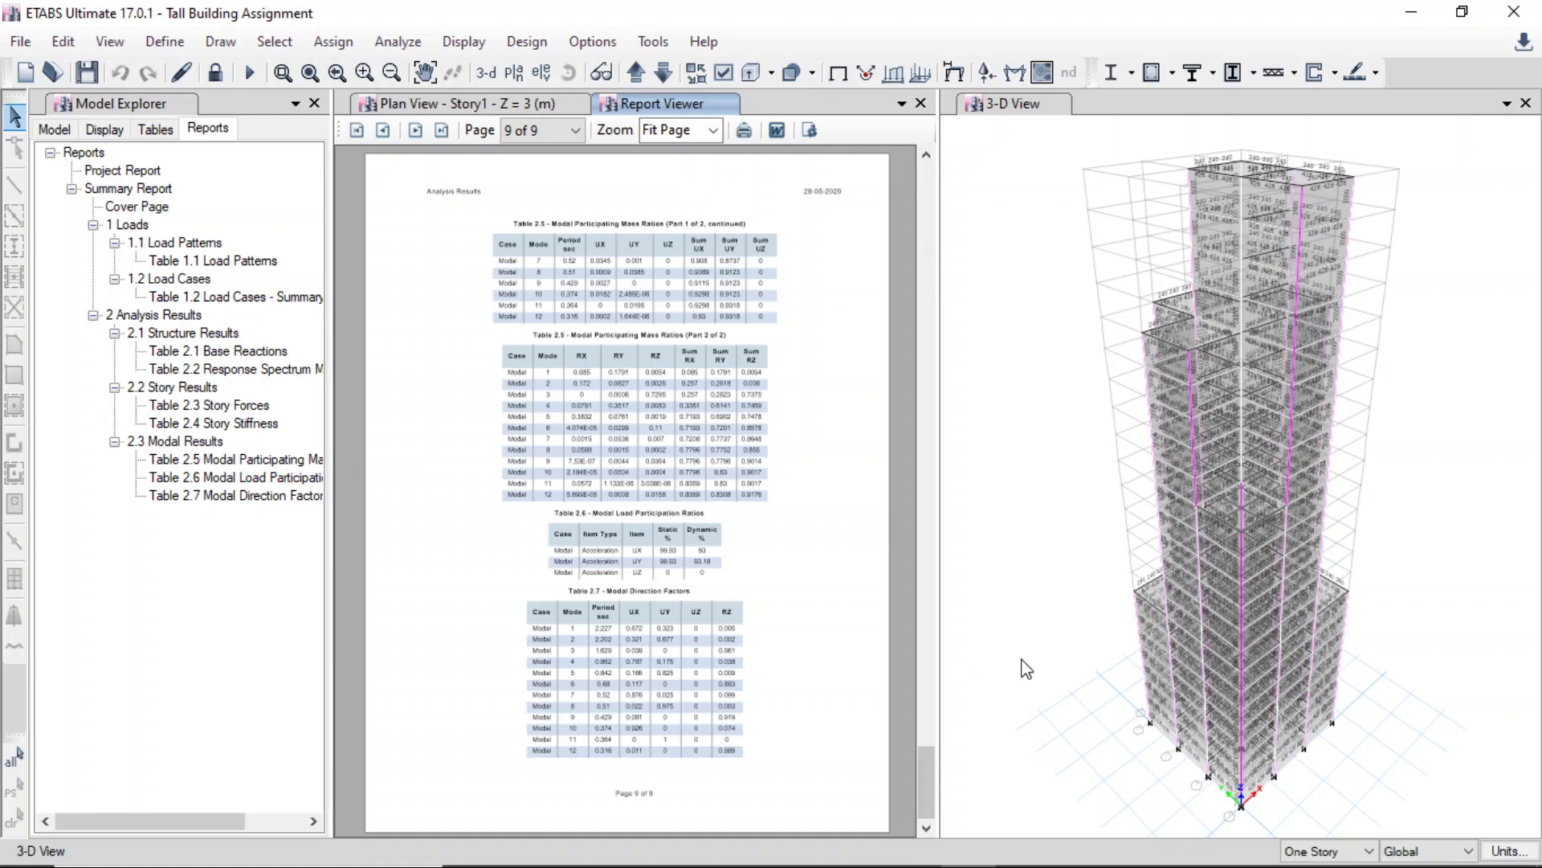
pyautogui.moveTo(938, 771); pyautogui.dragTo(953, 562)
# - Switch to the PowerPoint slide show and advance from the Scale Factor slide to the next slide
pyautogui.moveTo(892, 855)
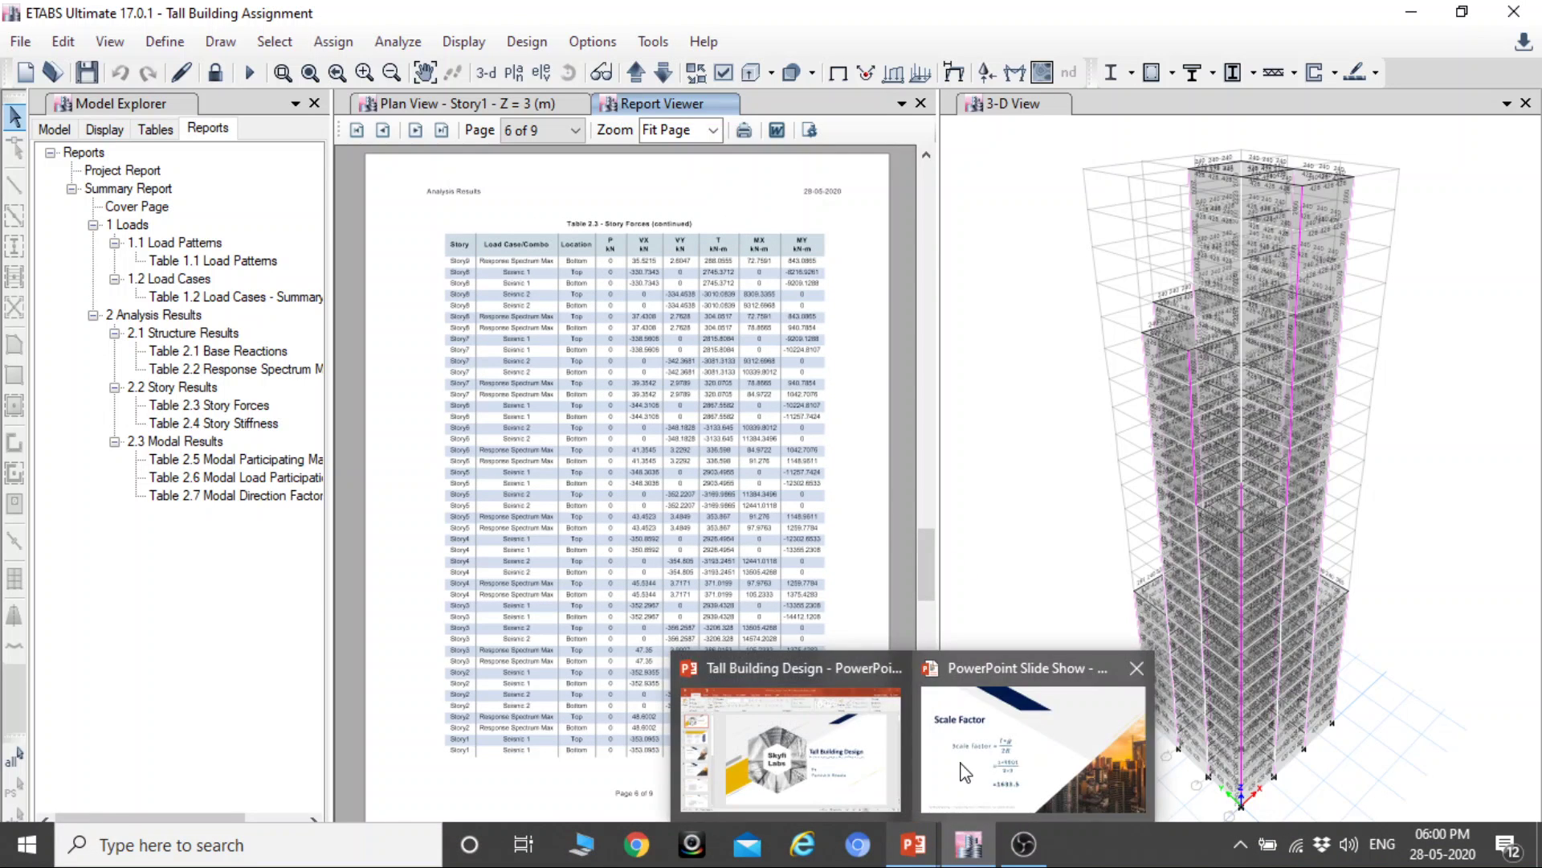
pyautogui.click(964, 767)
pyautogui.press('Right')
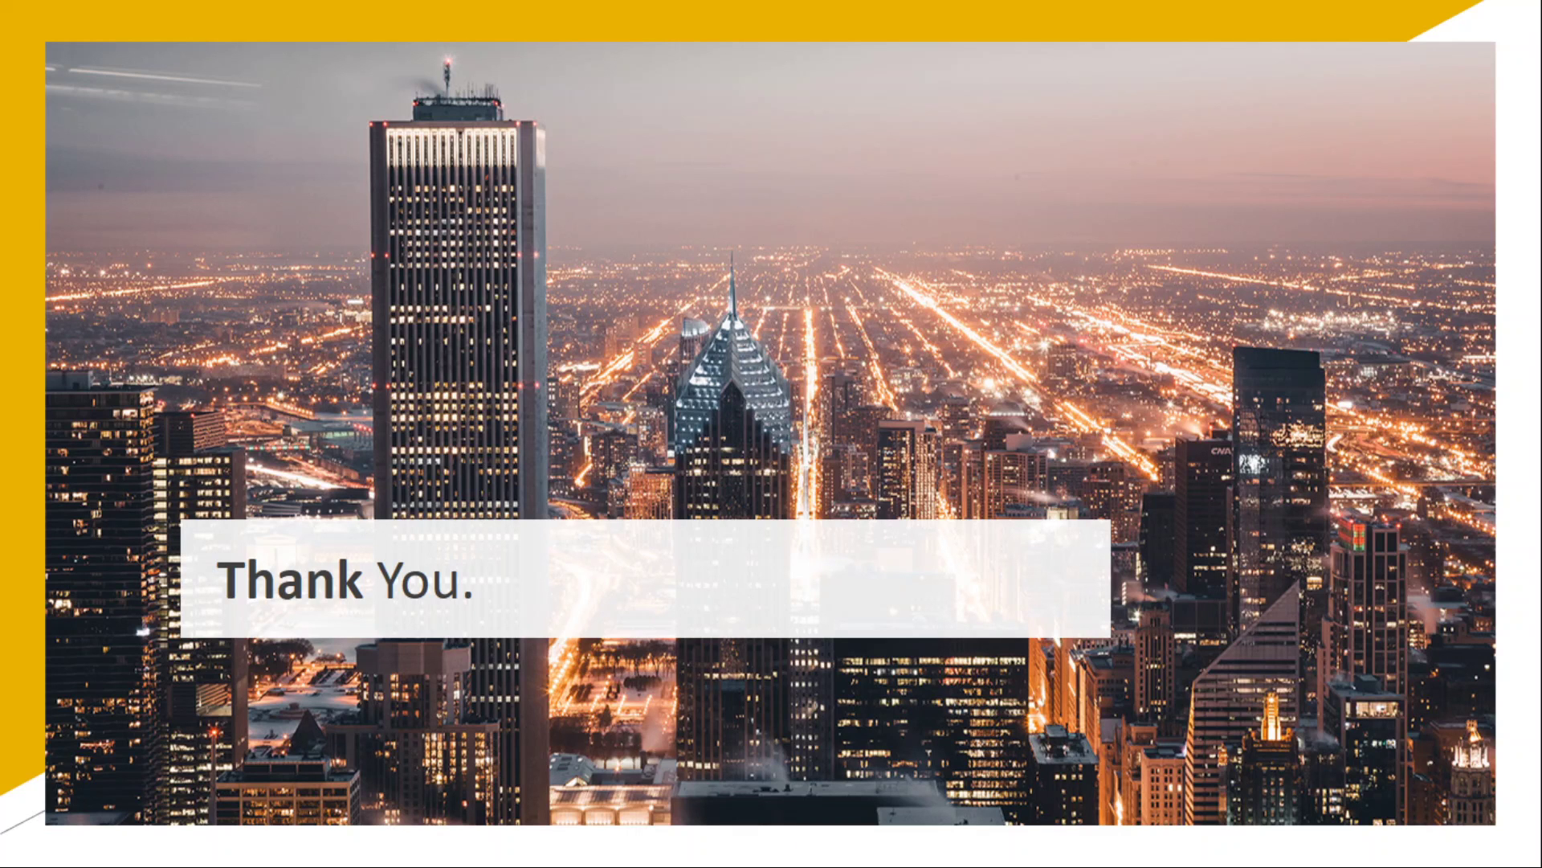